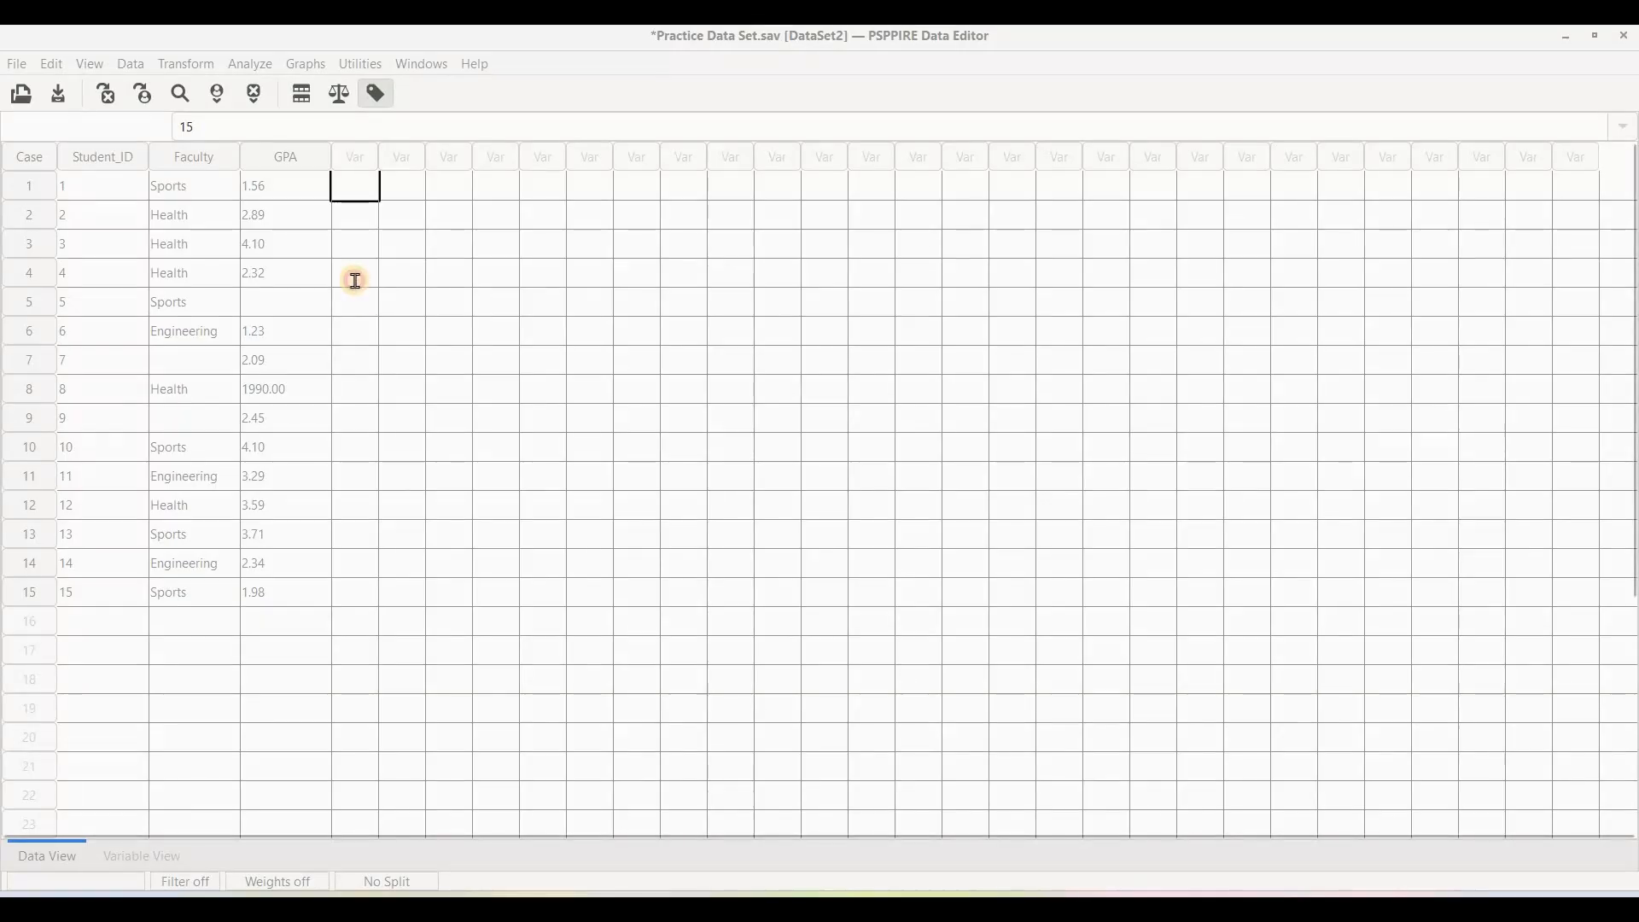
# Run a Frequencies analysis of GPA with the mean statistic.
pyautogui.click(357, 276)
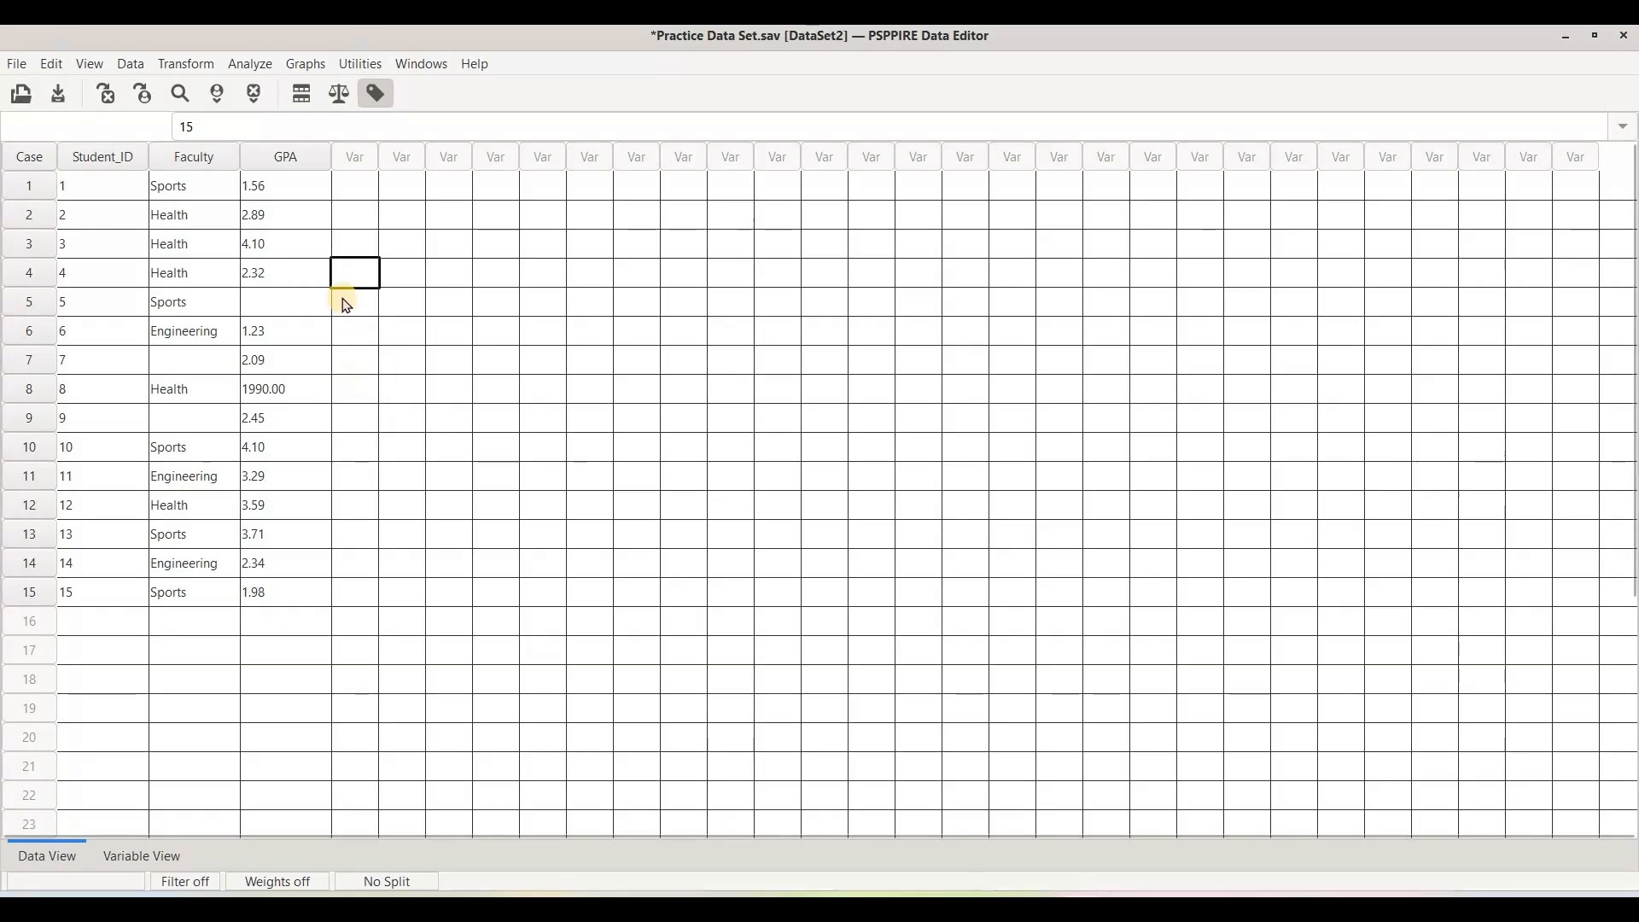
pyautogui.click(259, 74)
pyautogui.moveTo(299, 86)
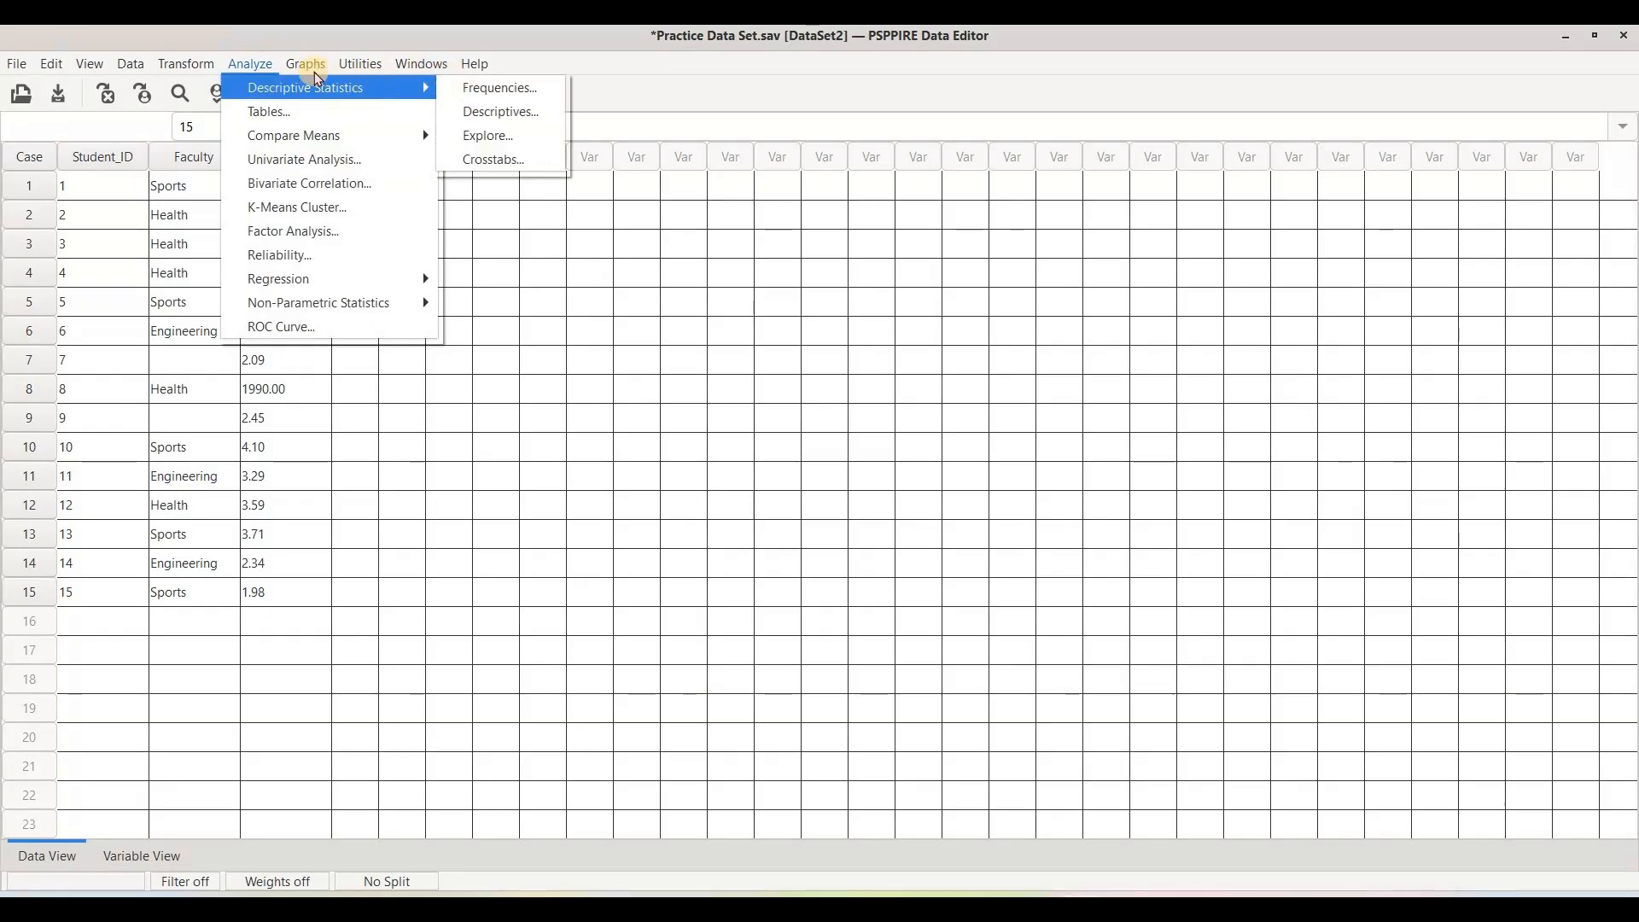
pyautogui.moveTo(358, 88)
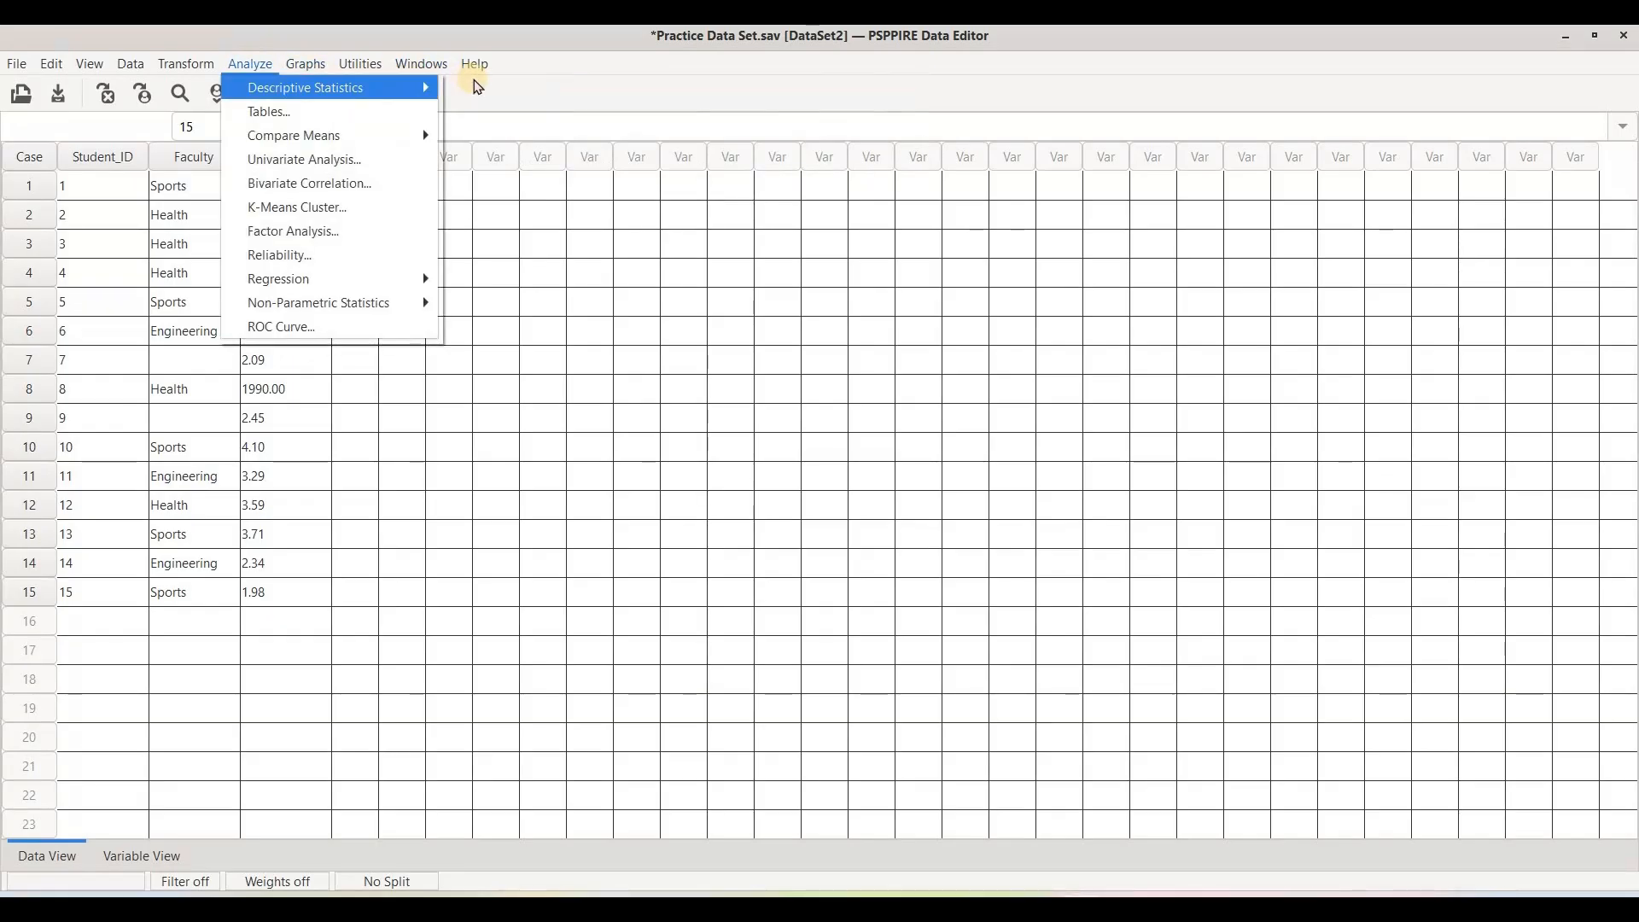
pyautogui.click(500, 87)
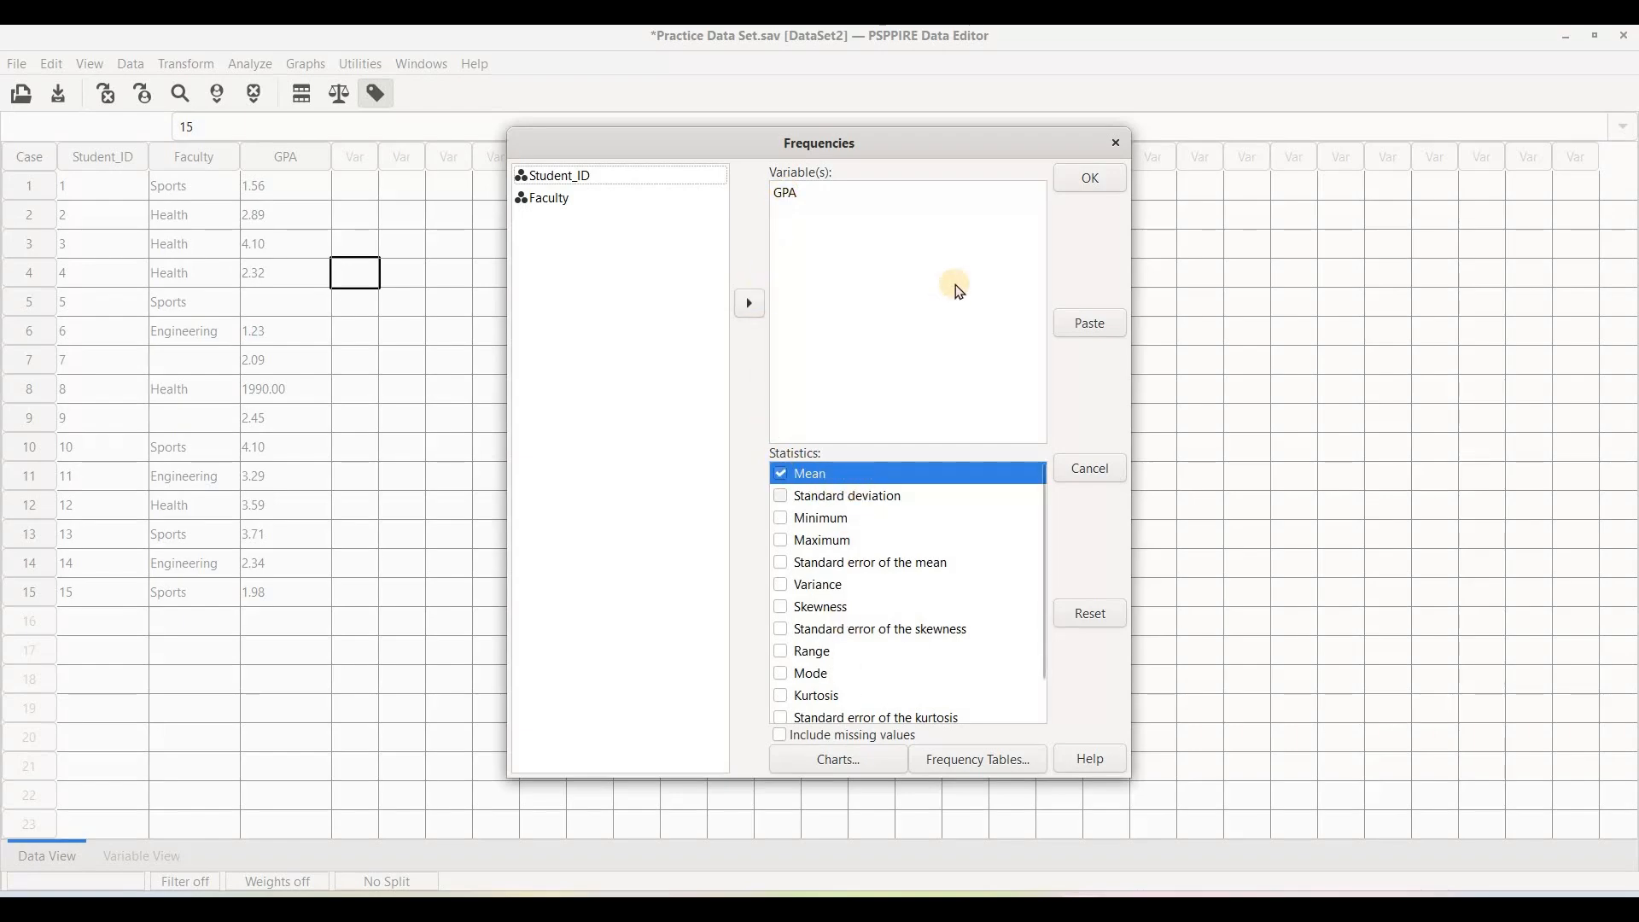
pyautogui.click(1093, 179)
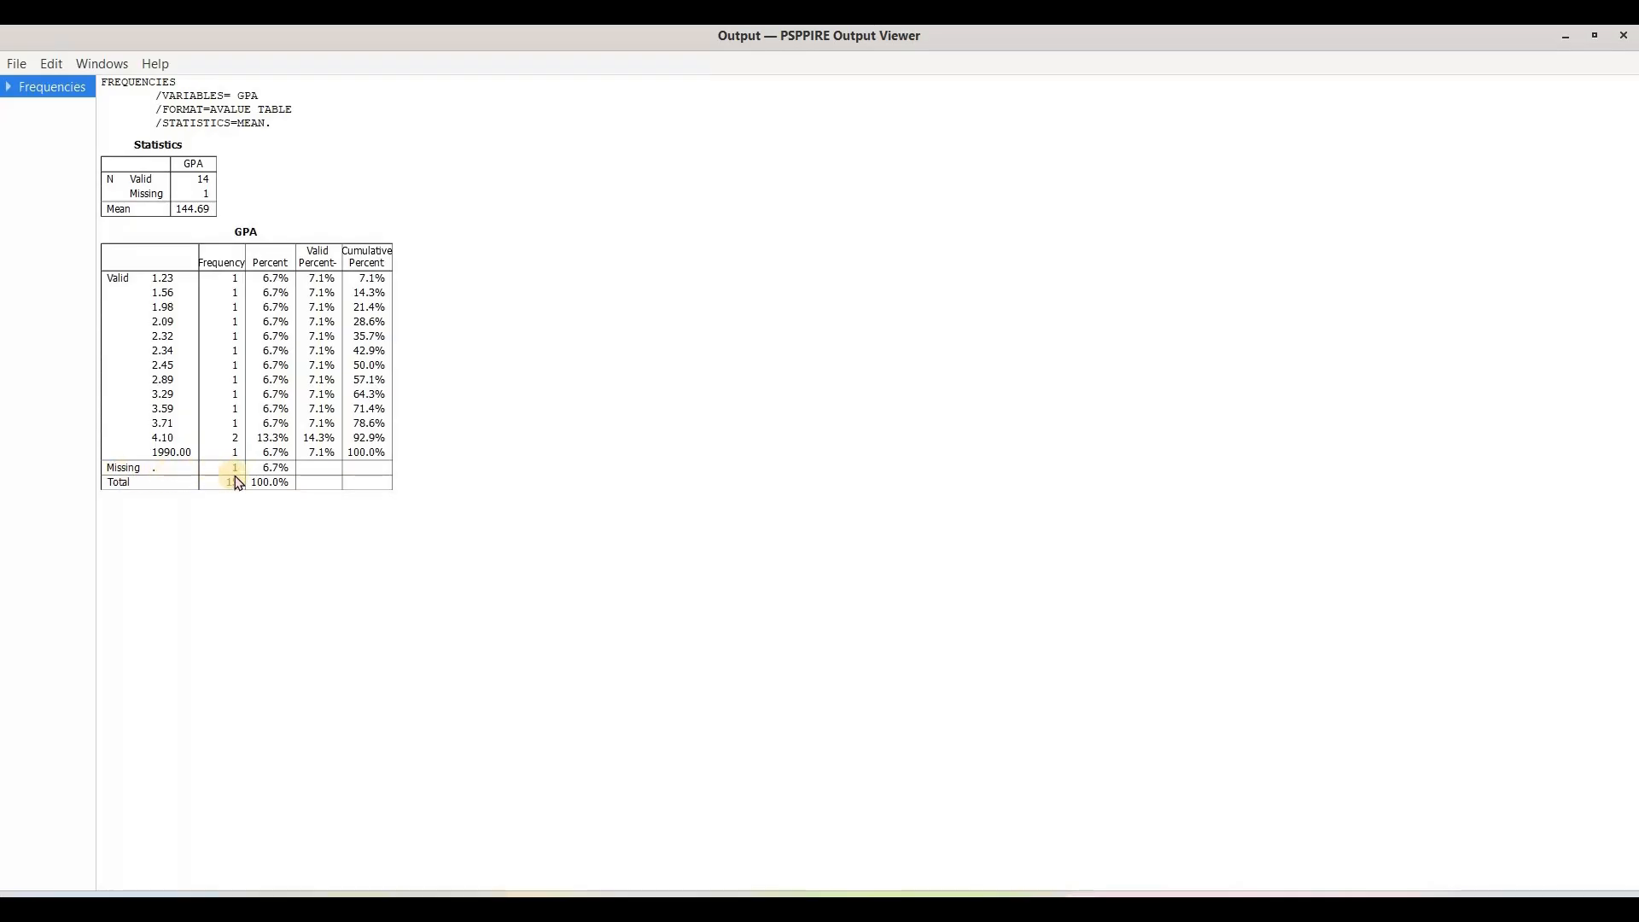
# Run a Frequencies analysis of Faculty instead of GPA, with the mean unchecked.
pyautogui.click(996, 797)
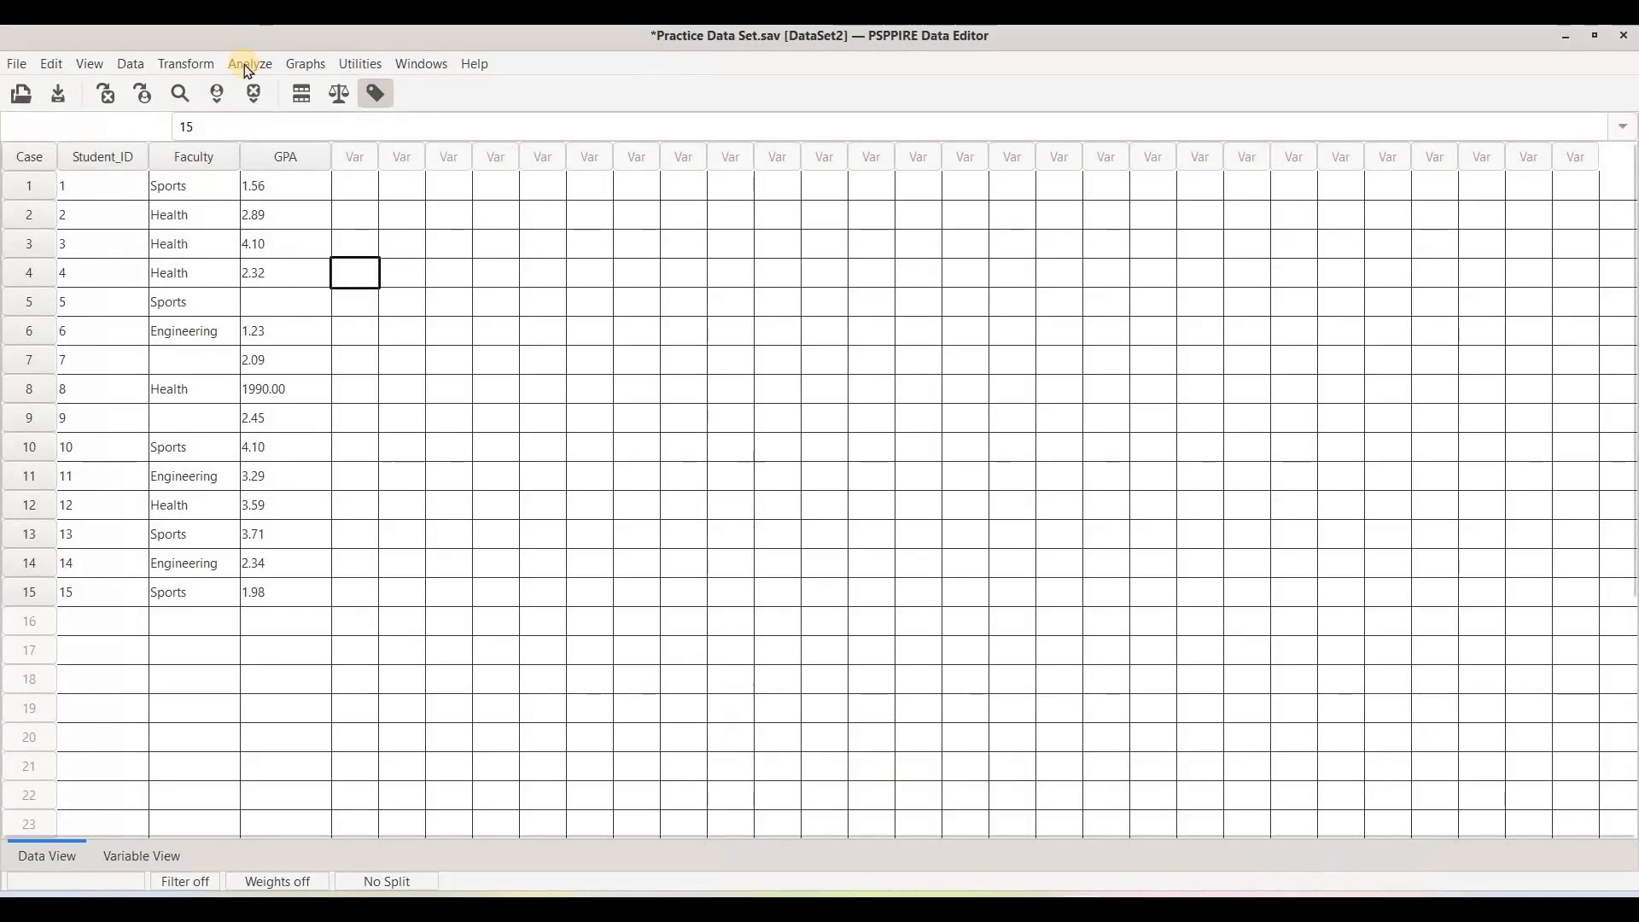
pyautogui.click(244, 68)
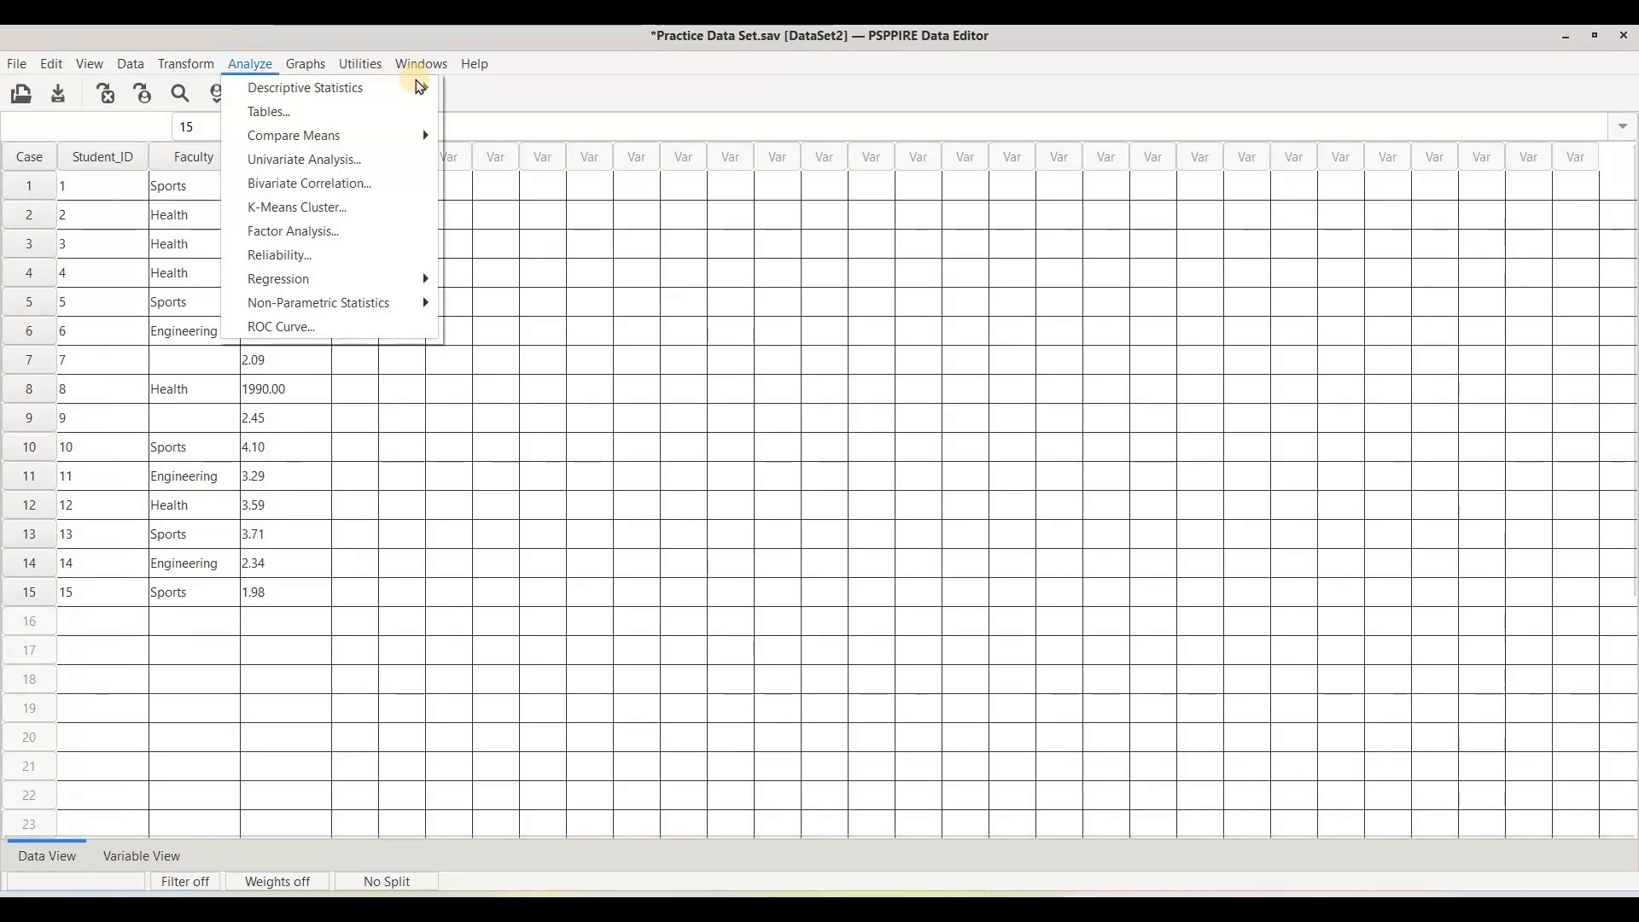
pyautogui.moveTo(250, 64)
pyautogui.moveTo(389, 89)
pyautogui.click(800, 196)
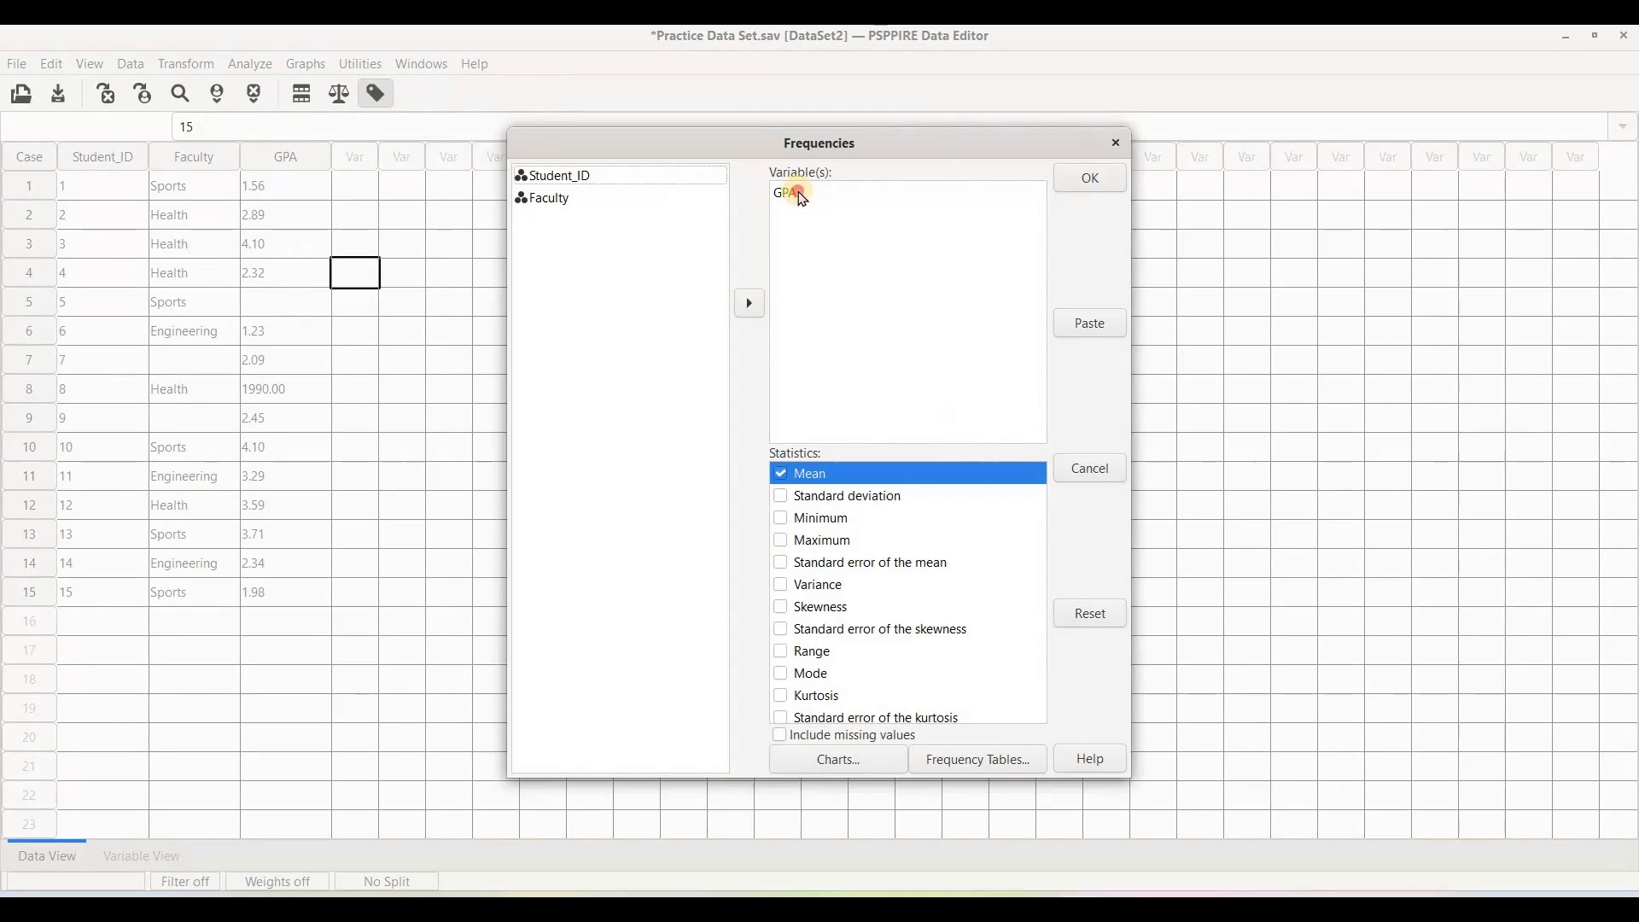
pyautogui.click(750, 301)
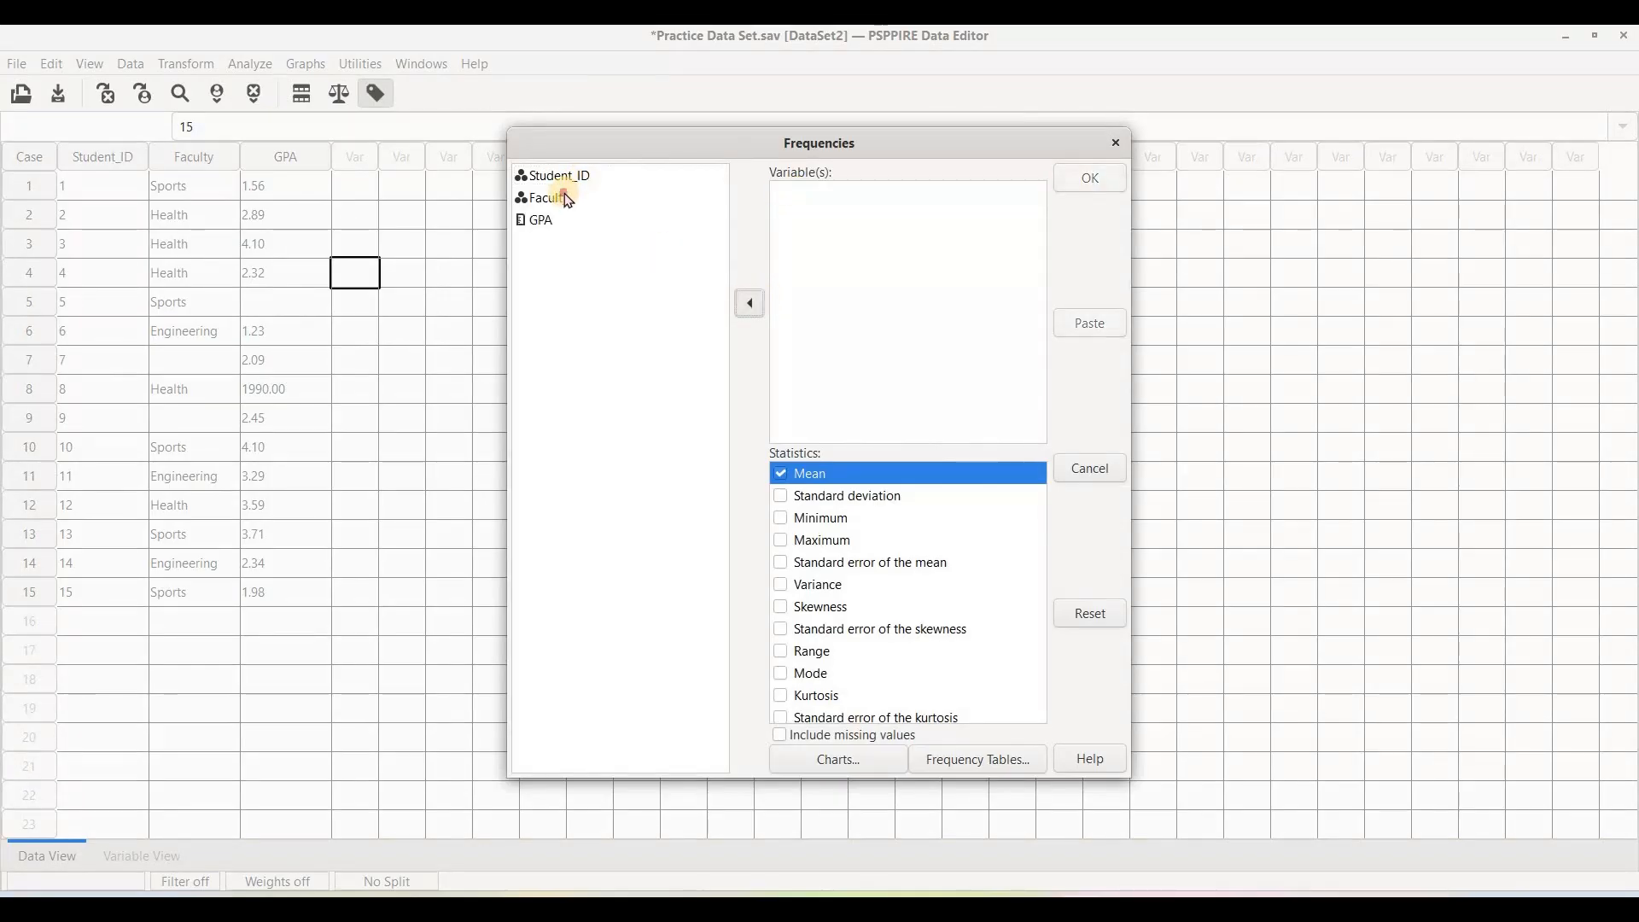
pyautogui.click(743, 304)
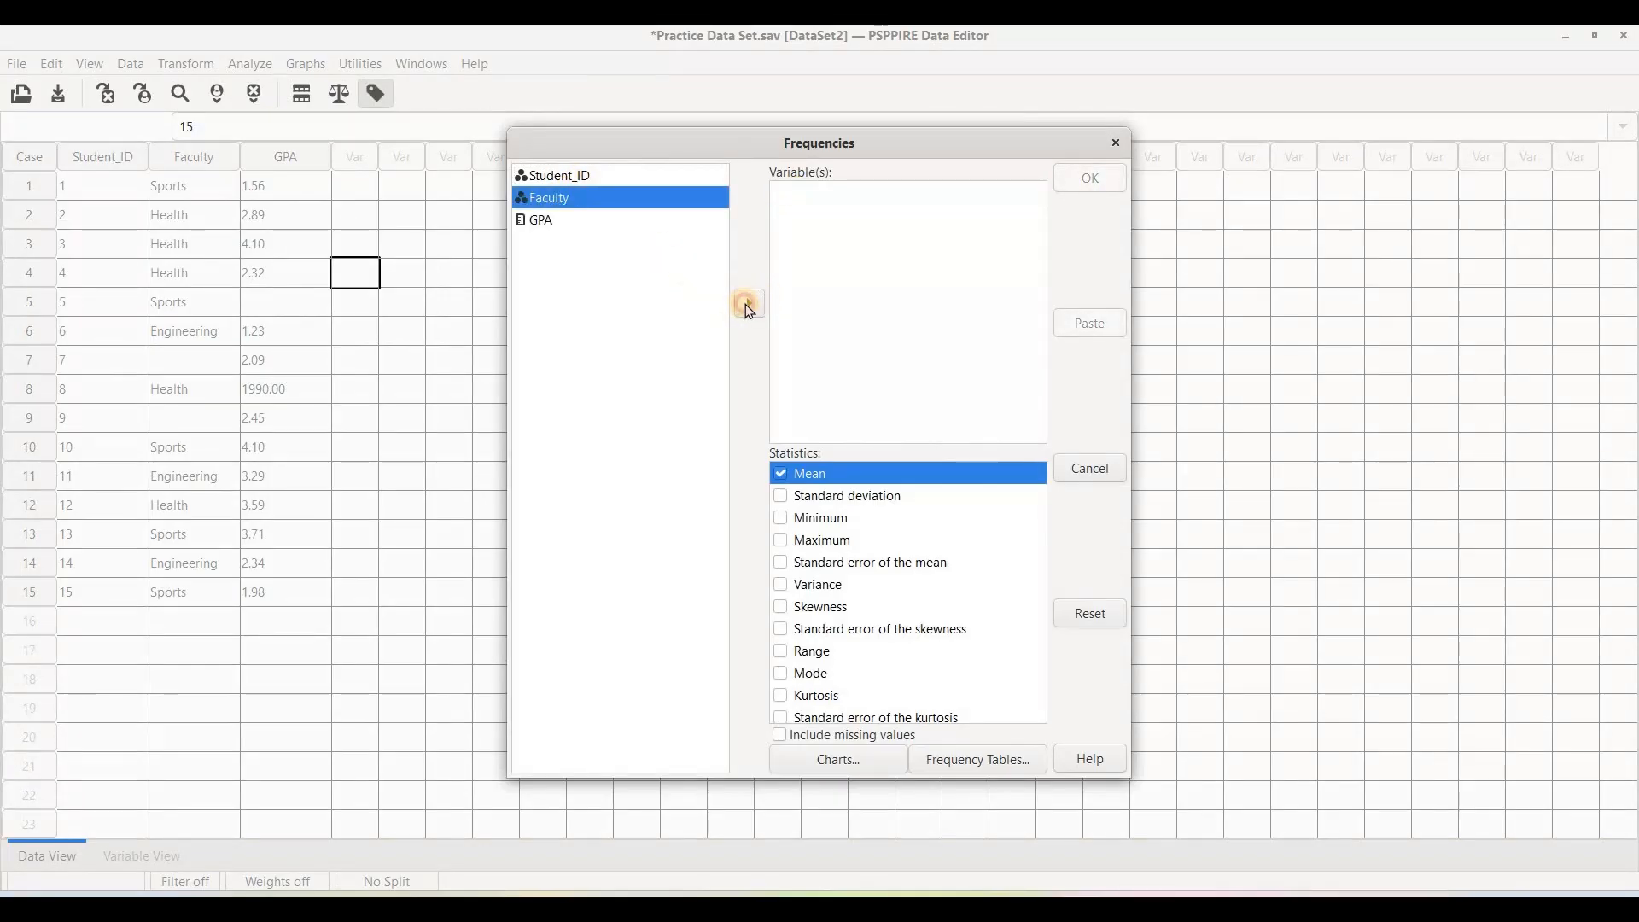
pyautogui.click(778, 477)
pyautogui.click(1090, 181)
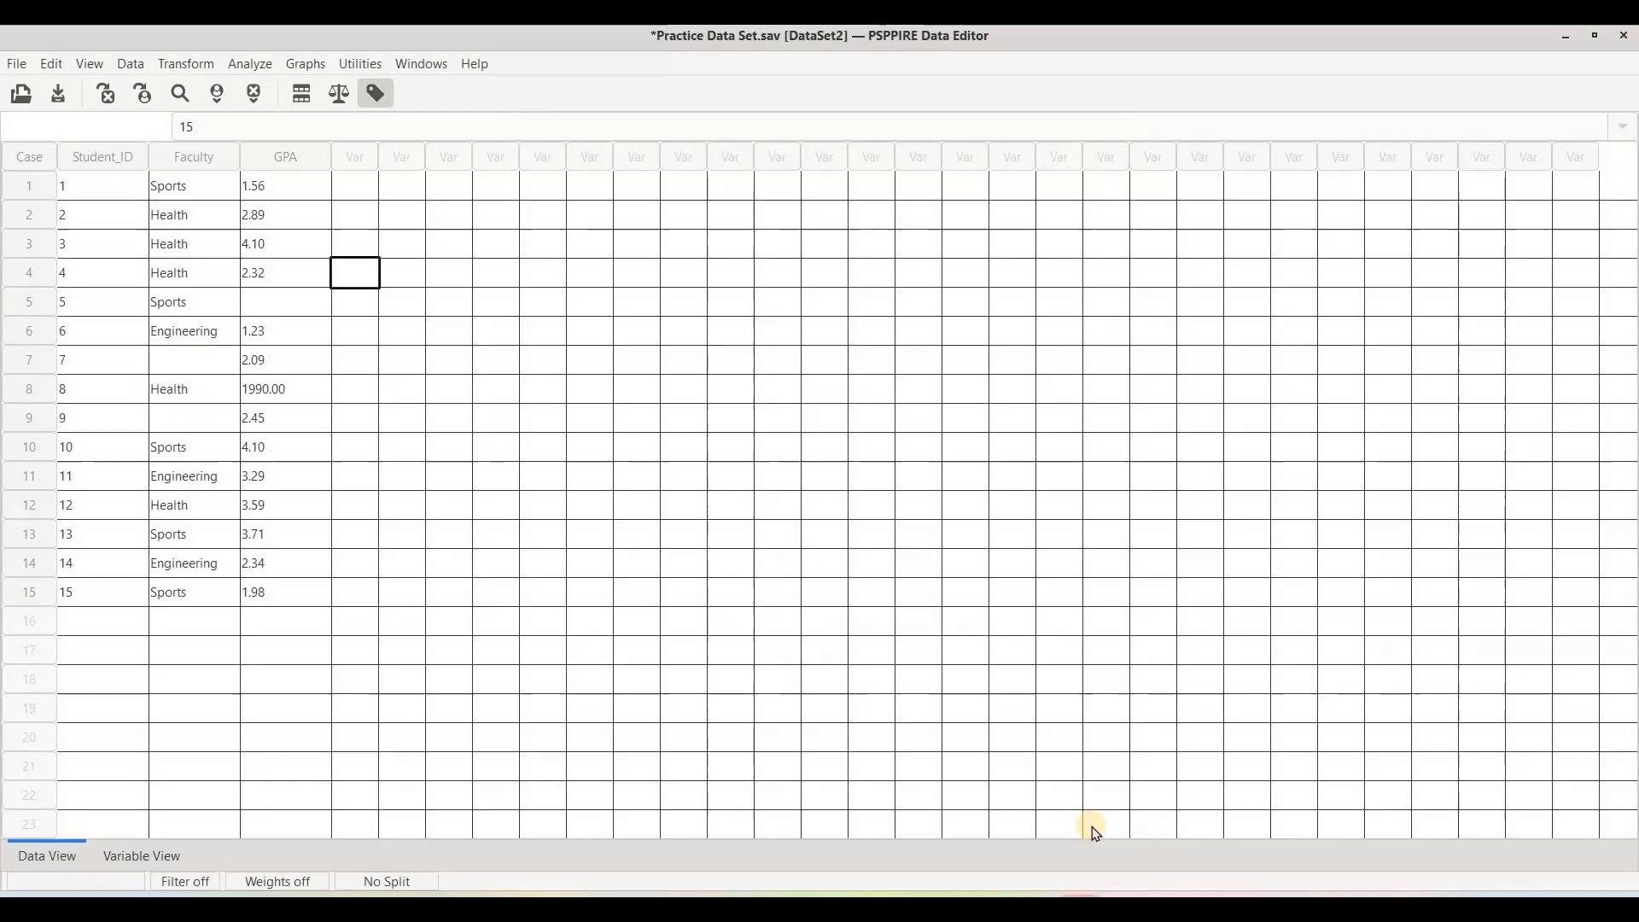
pyautogui.click(1232, 811)
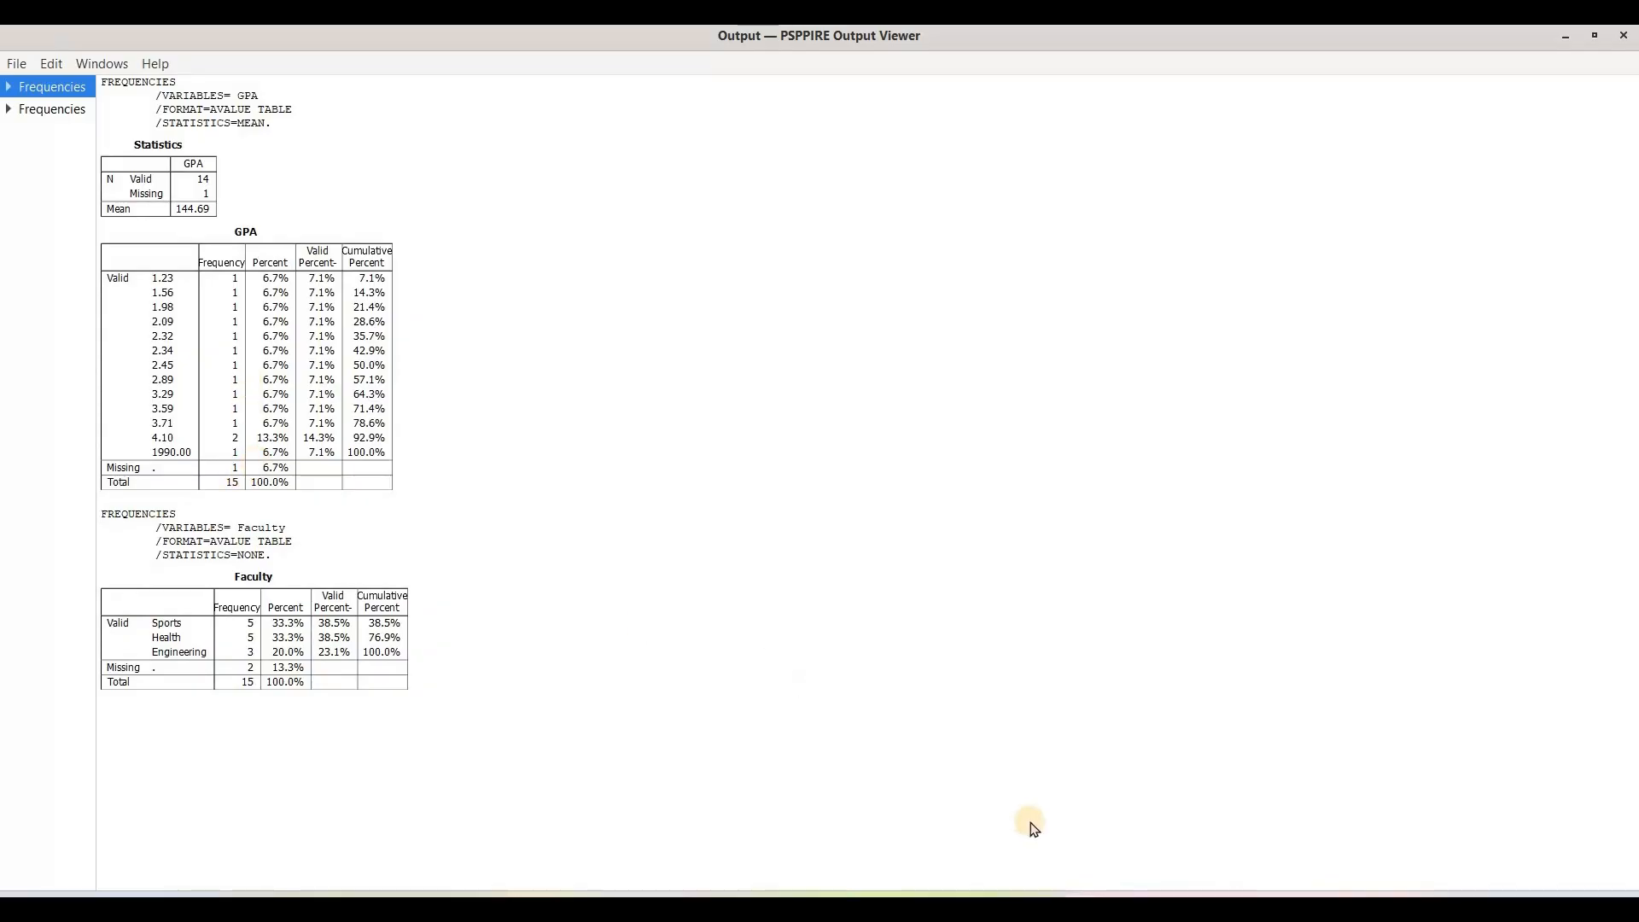
# Return to the Practice Data Set editor and enter -99 in the blank Faculty cells of cases 7 and 9.
pyautogui.click(1080, 908)
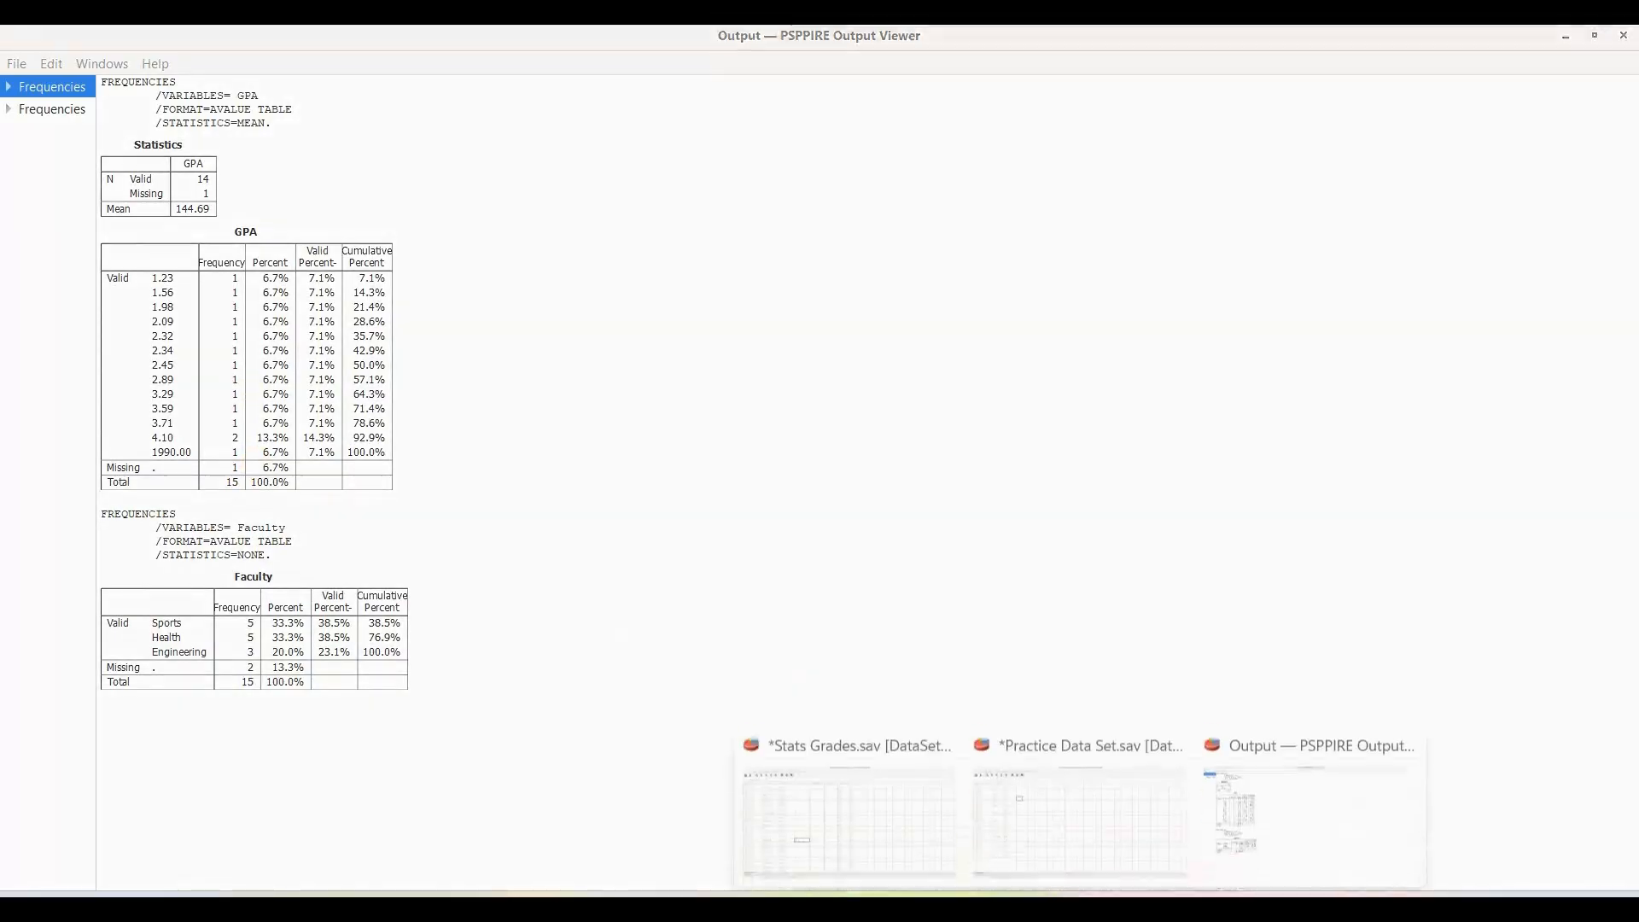
pyautogui.click(1073, 802)
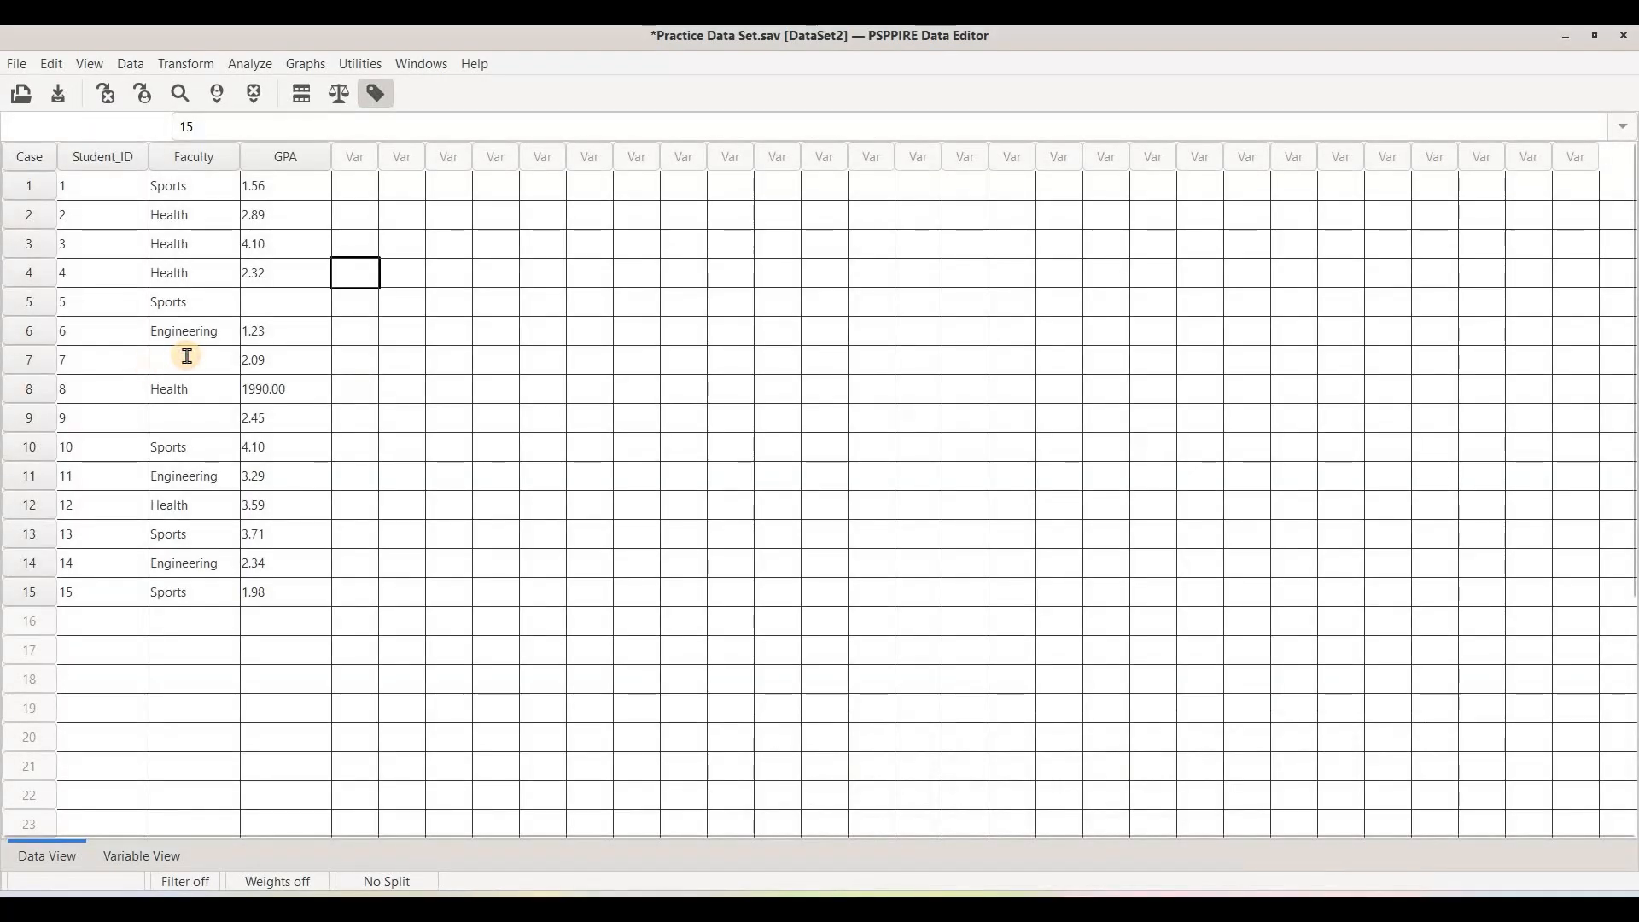
pyautogui.click(187, 356)
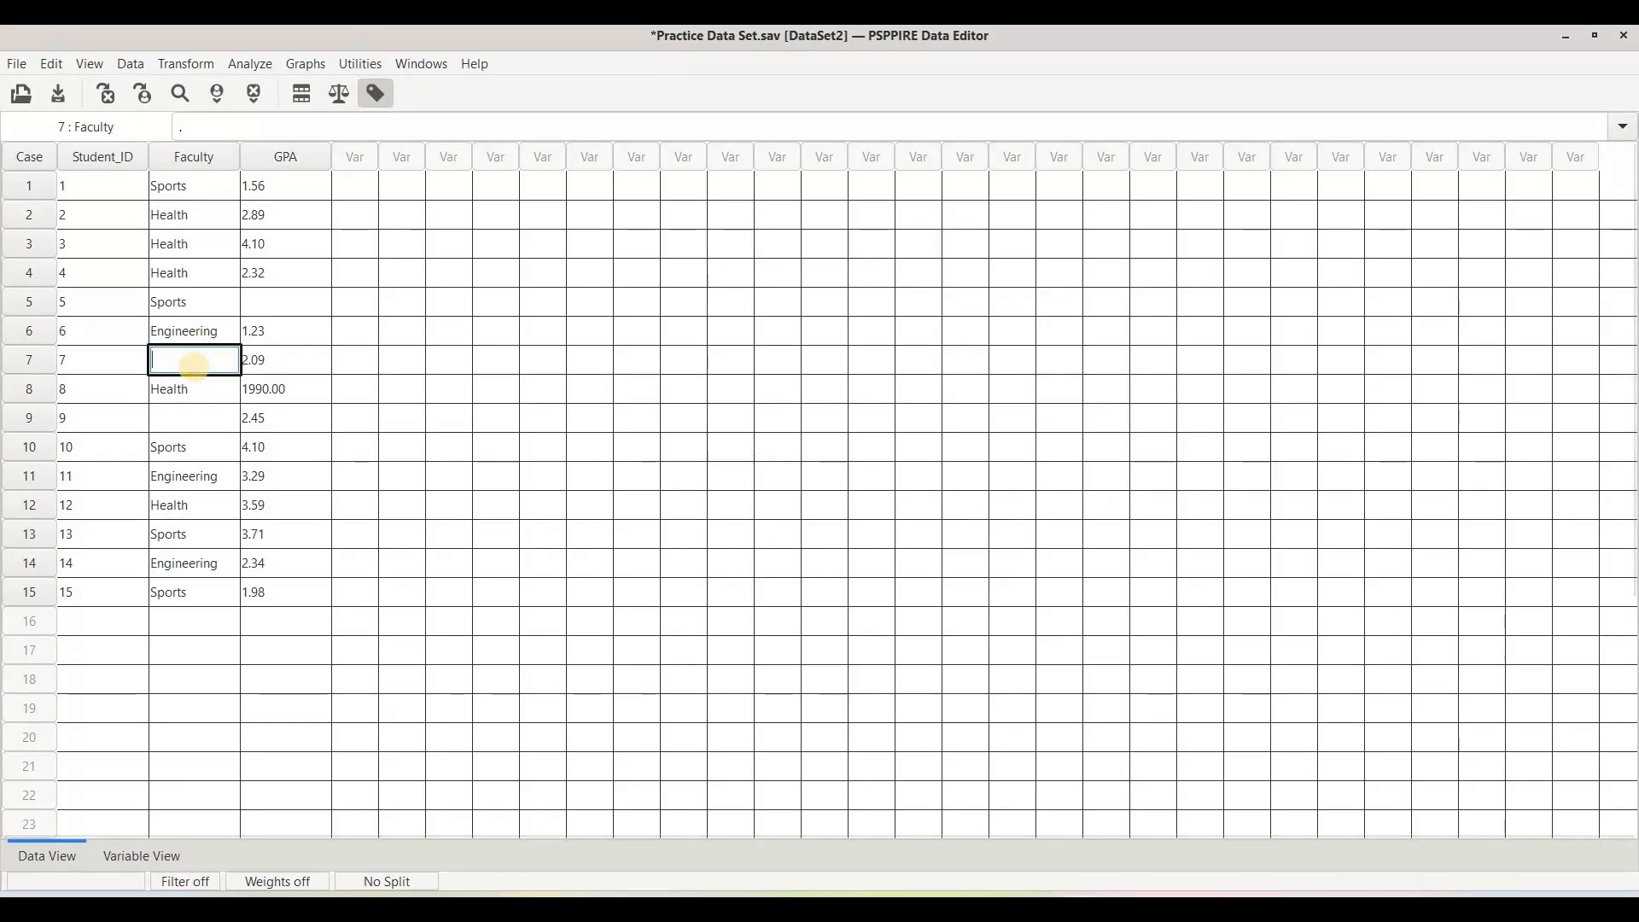
pyautogui.write('-99')
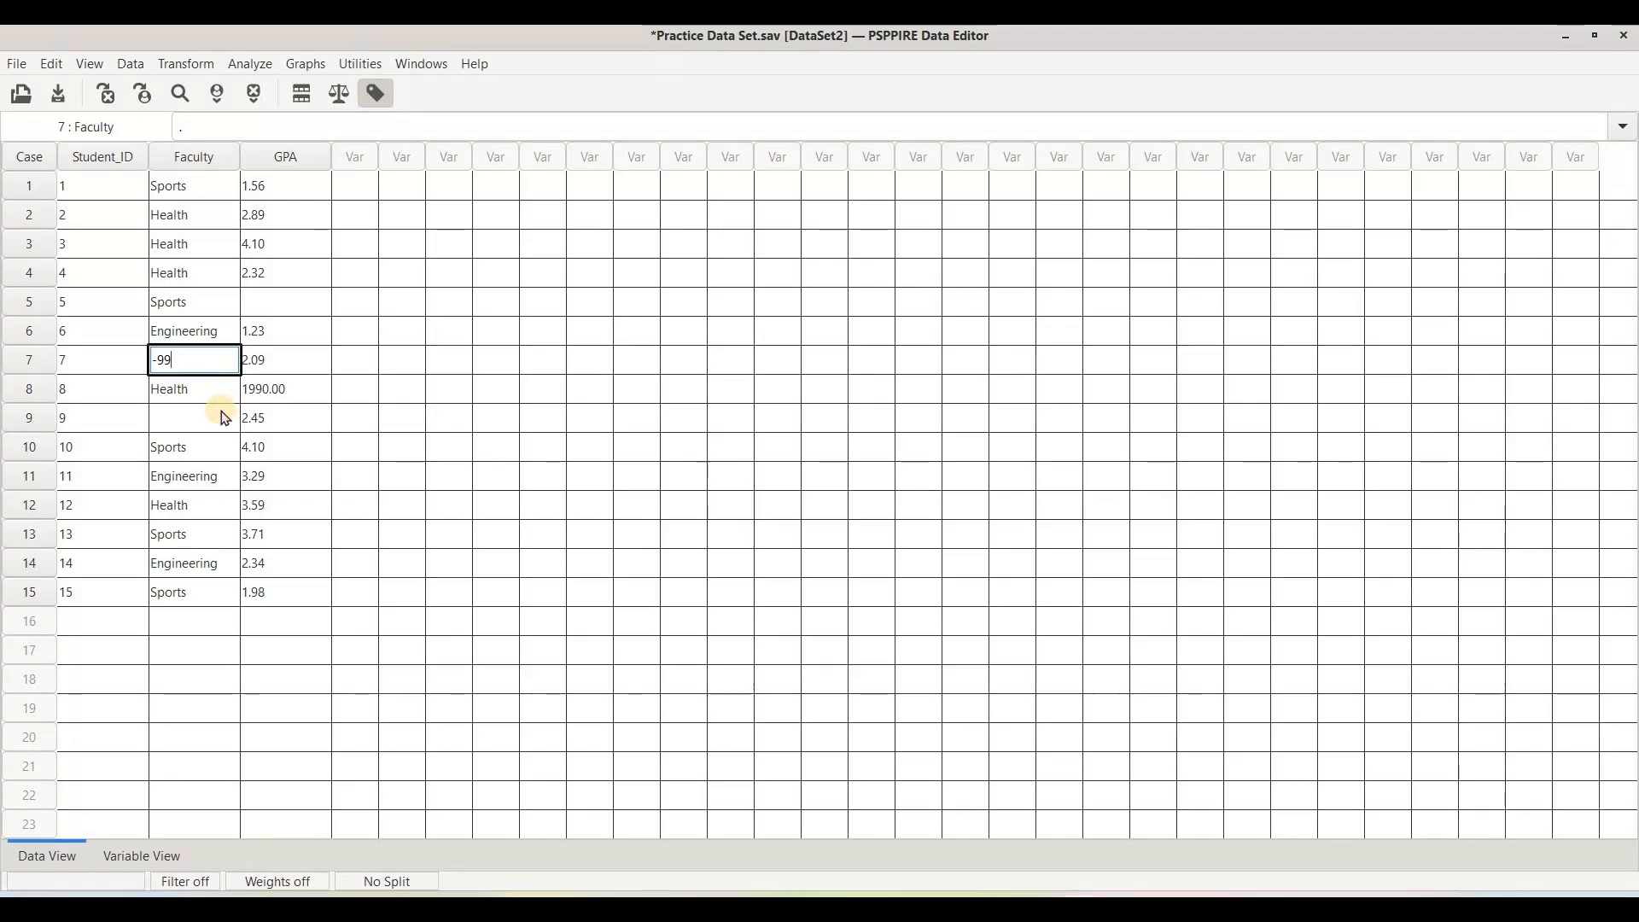
pyautogui.click(186, 421)
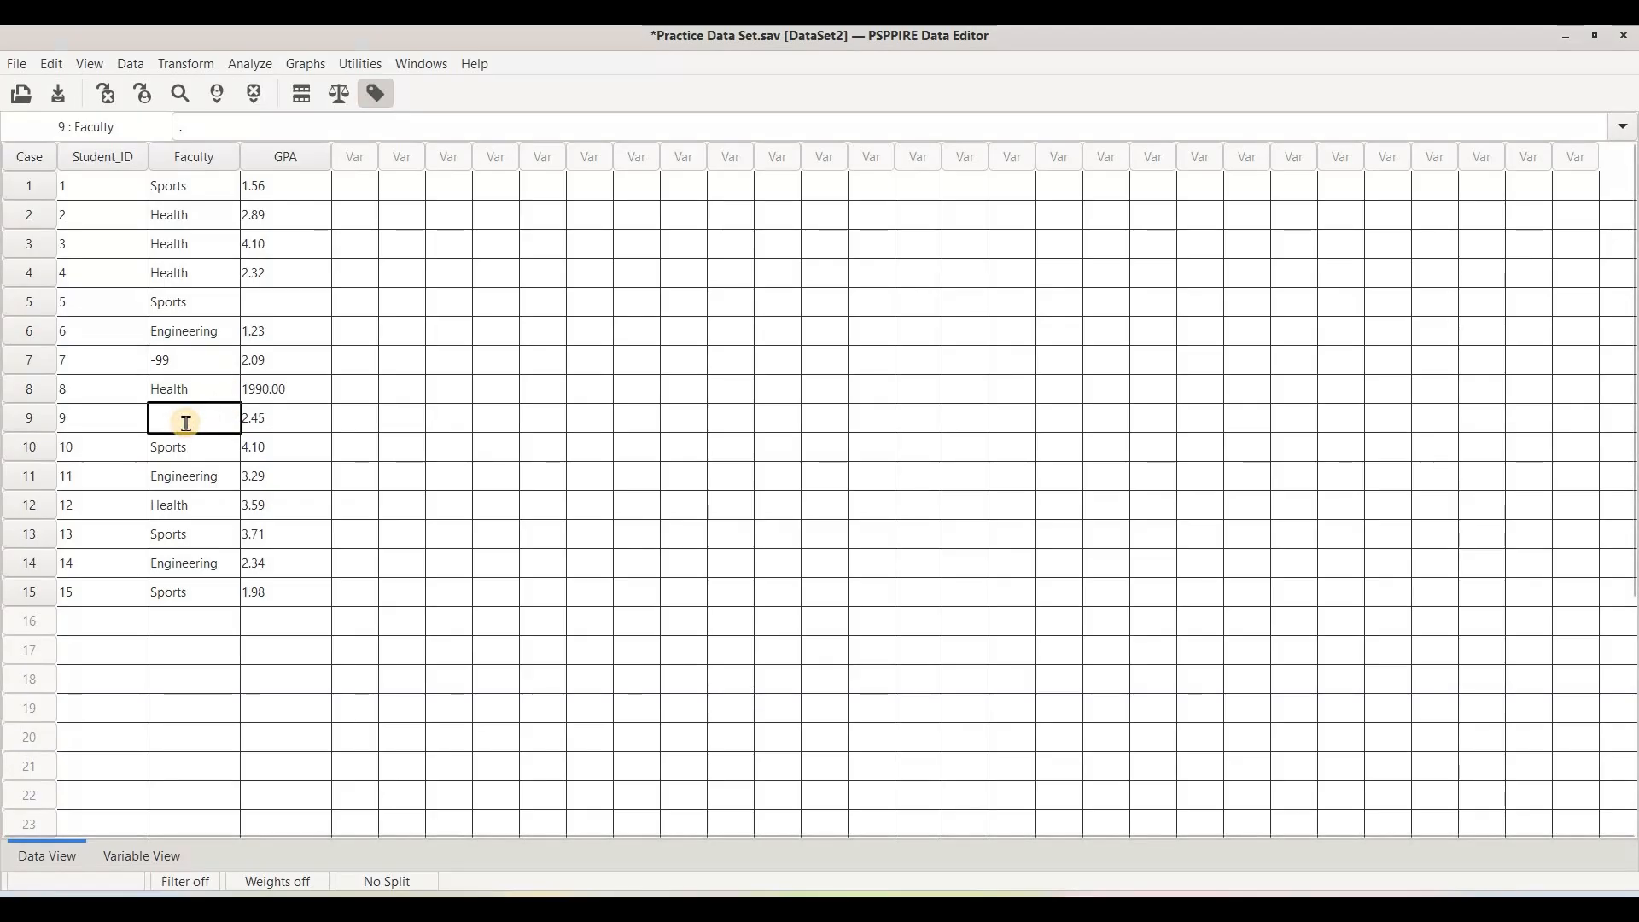
pyautogui.write('-99')
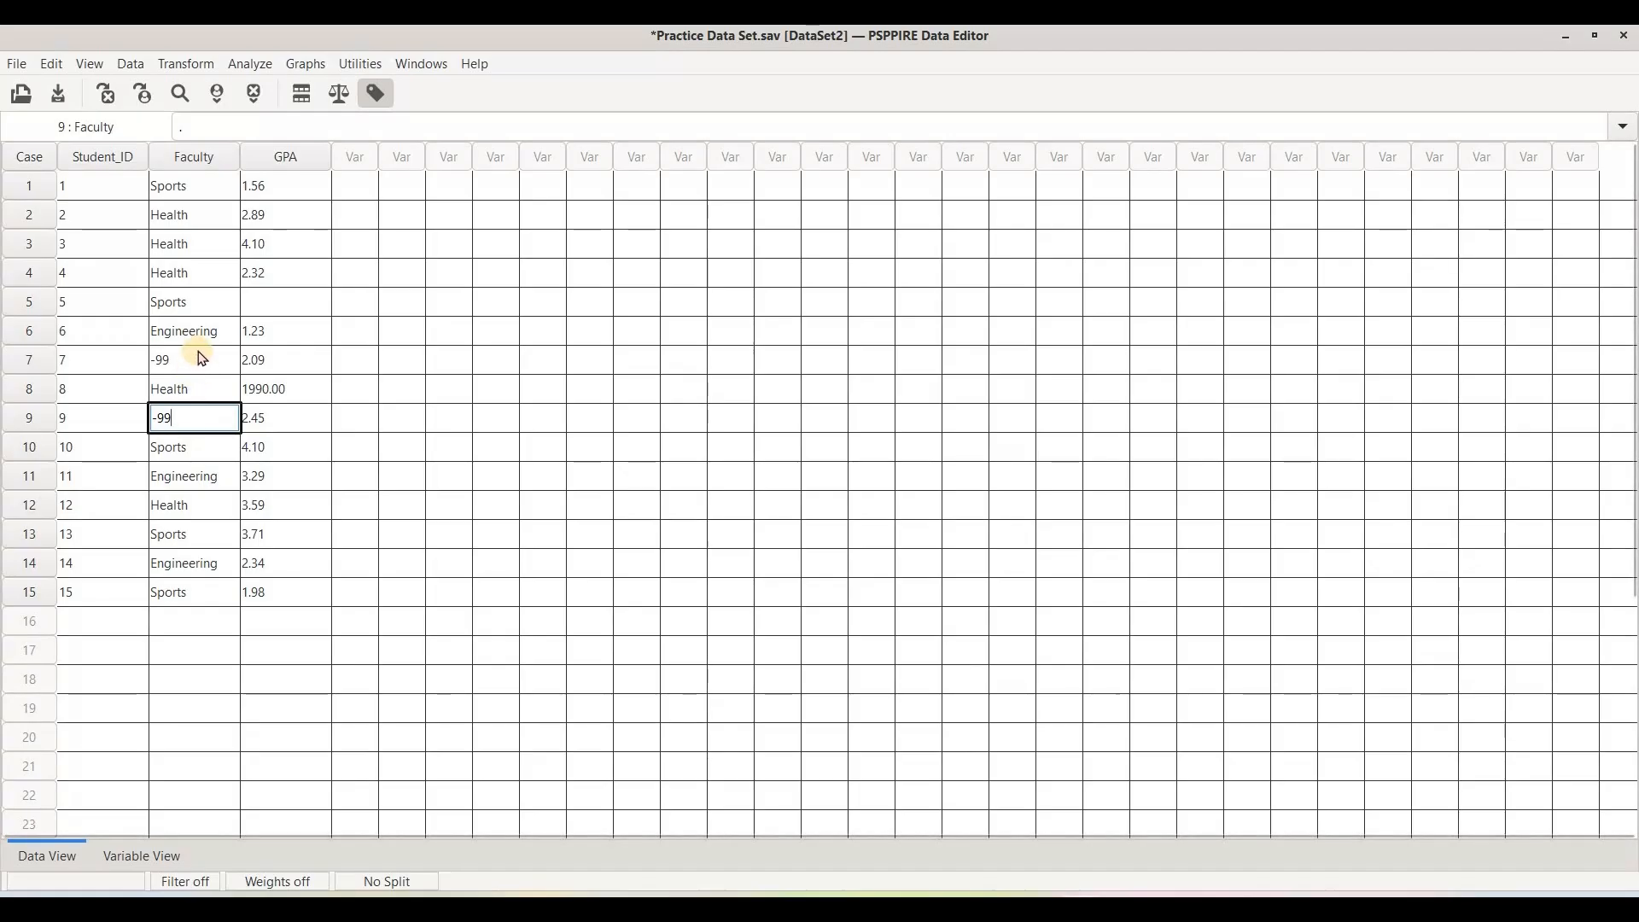
# Set the GPA of cases 5 and 8 to -99.
pyautogui.click(282, 304)
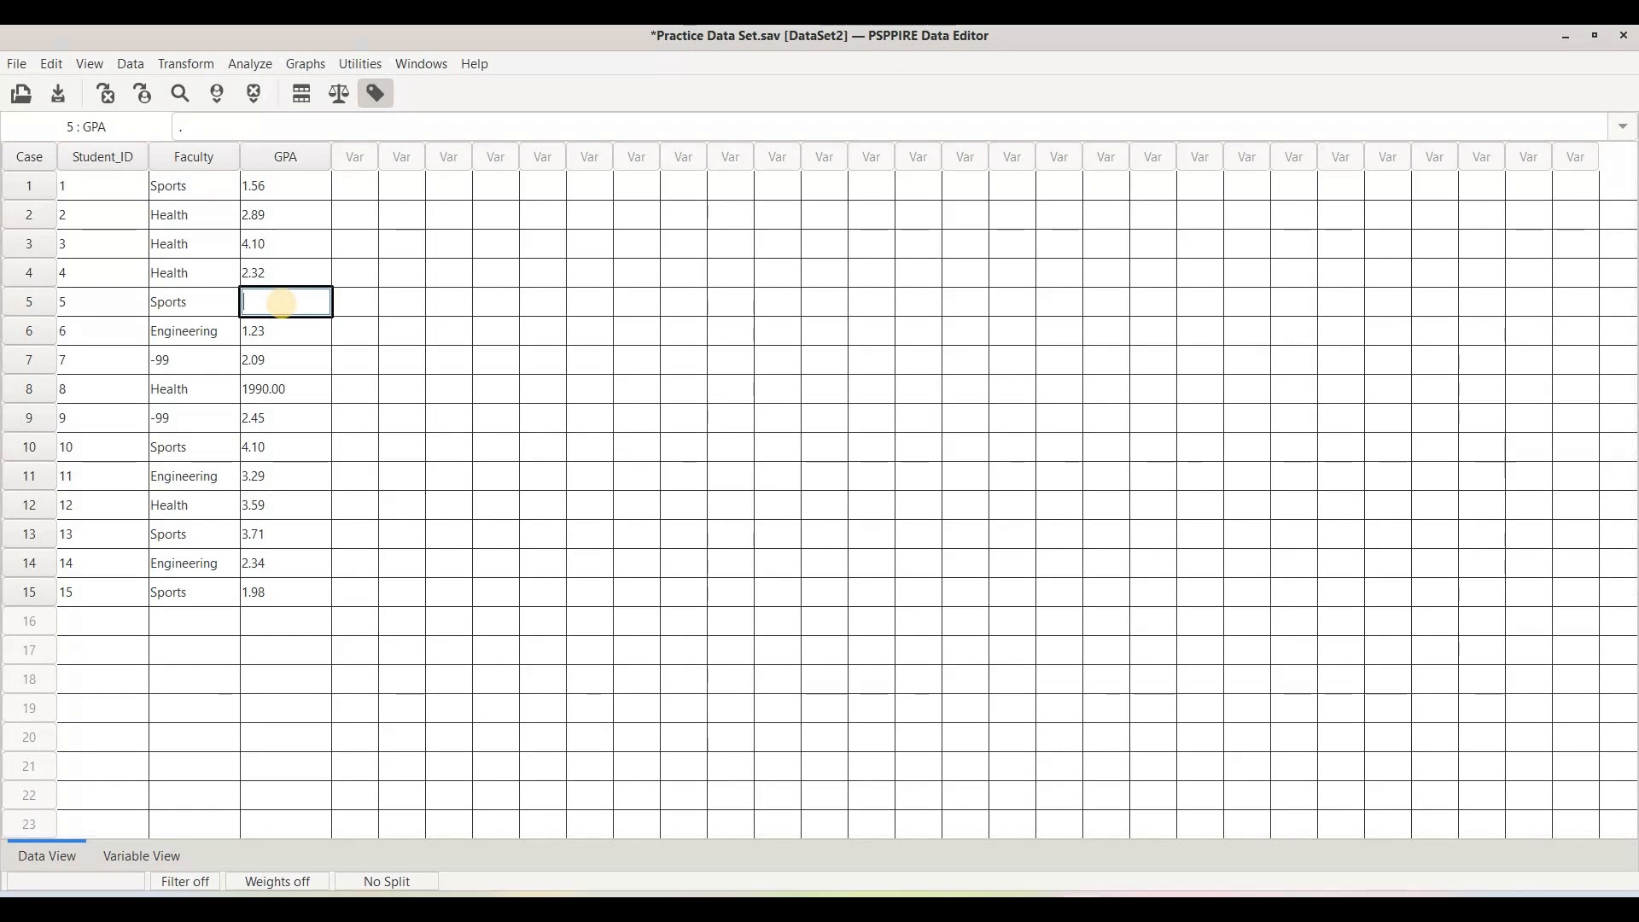
pyautogui.write('-99')
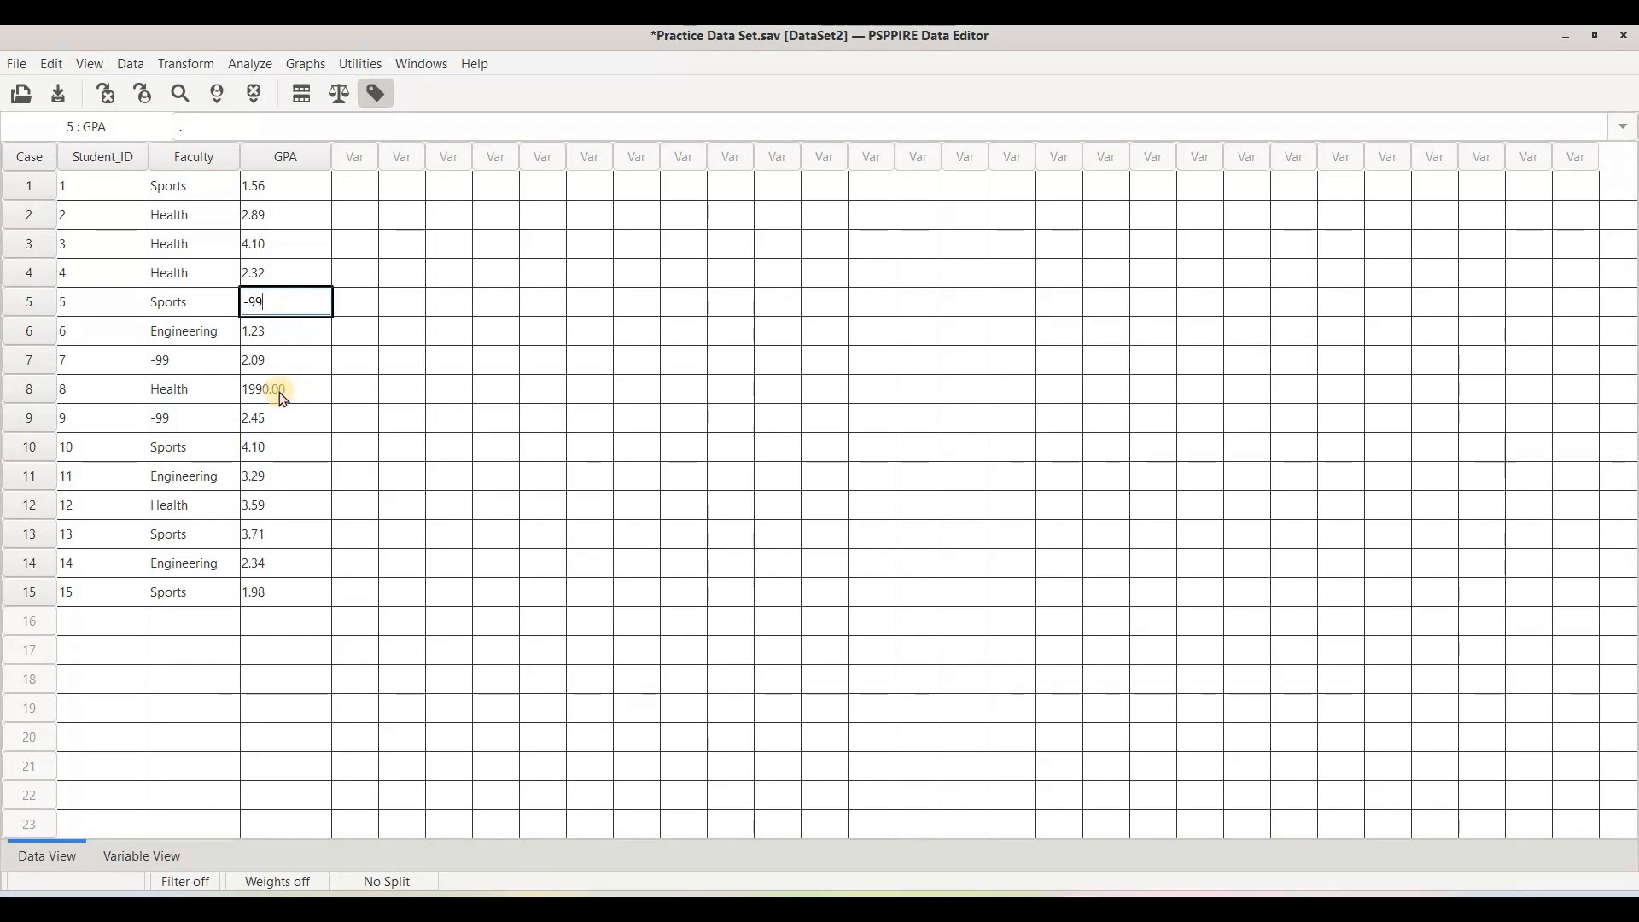
pyautogui.click(302, 391)
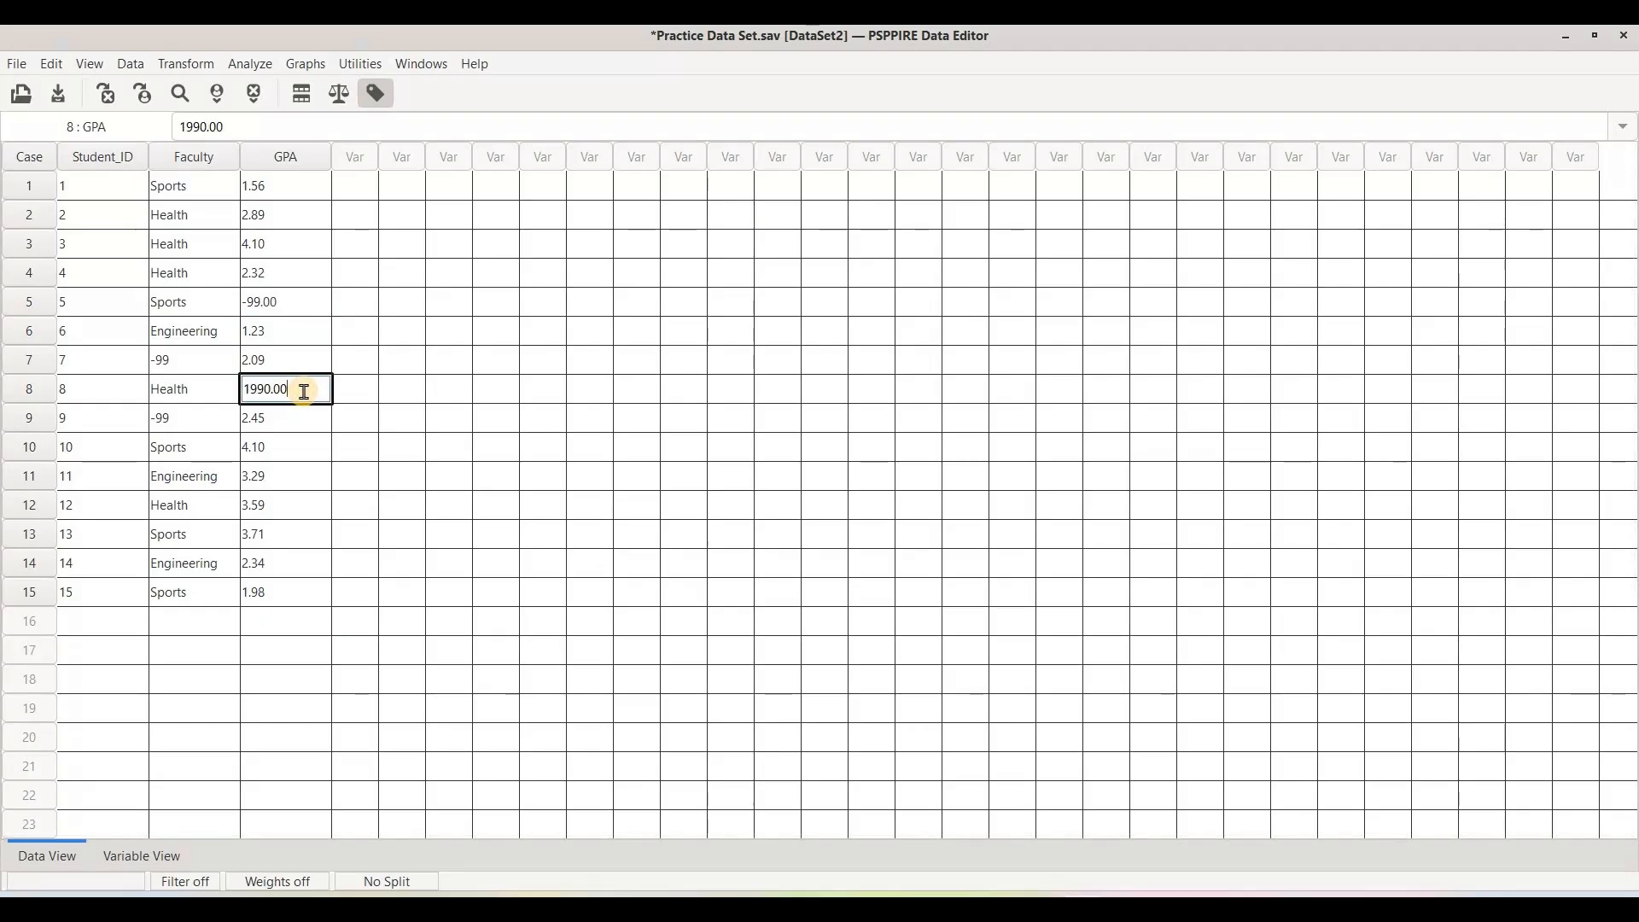
pyautogui.press('BackSpace')
pyautogui.press('BackSpace')
pyautogui.press('BackSpace')
pyautogui.press('BackSpace')
pyautogui.press('BackSpace')
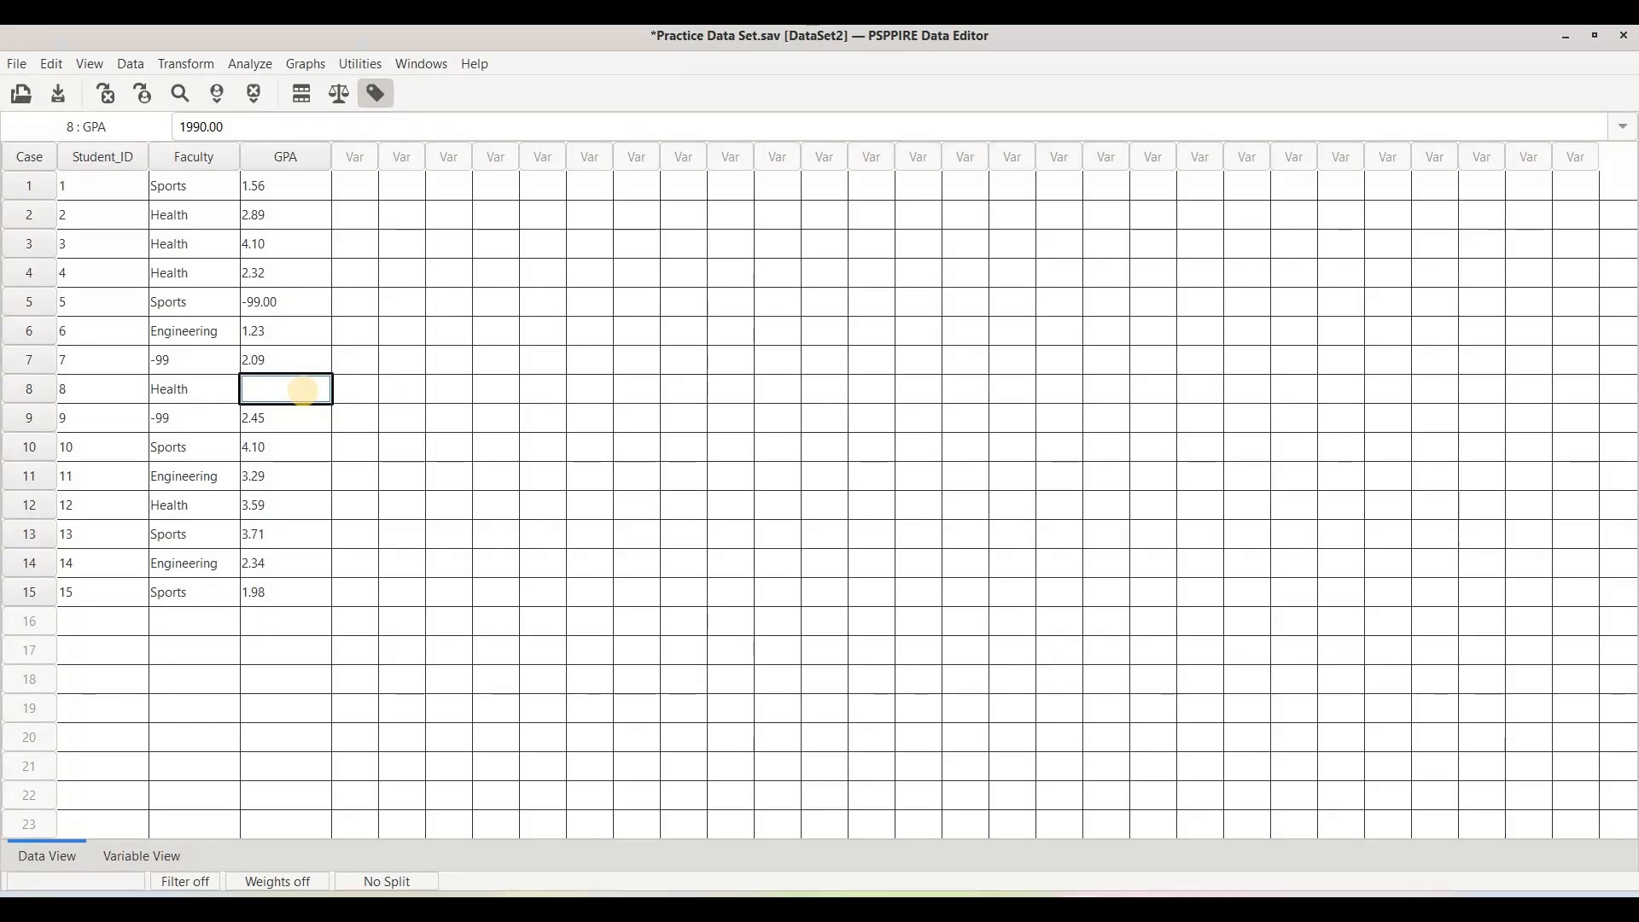
pyautogui.write('-99')
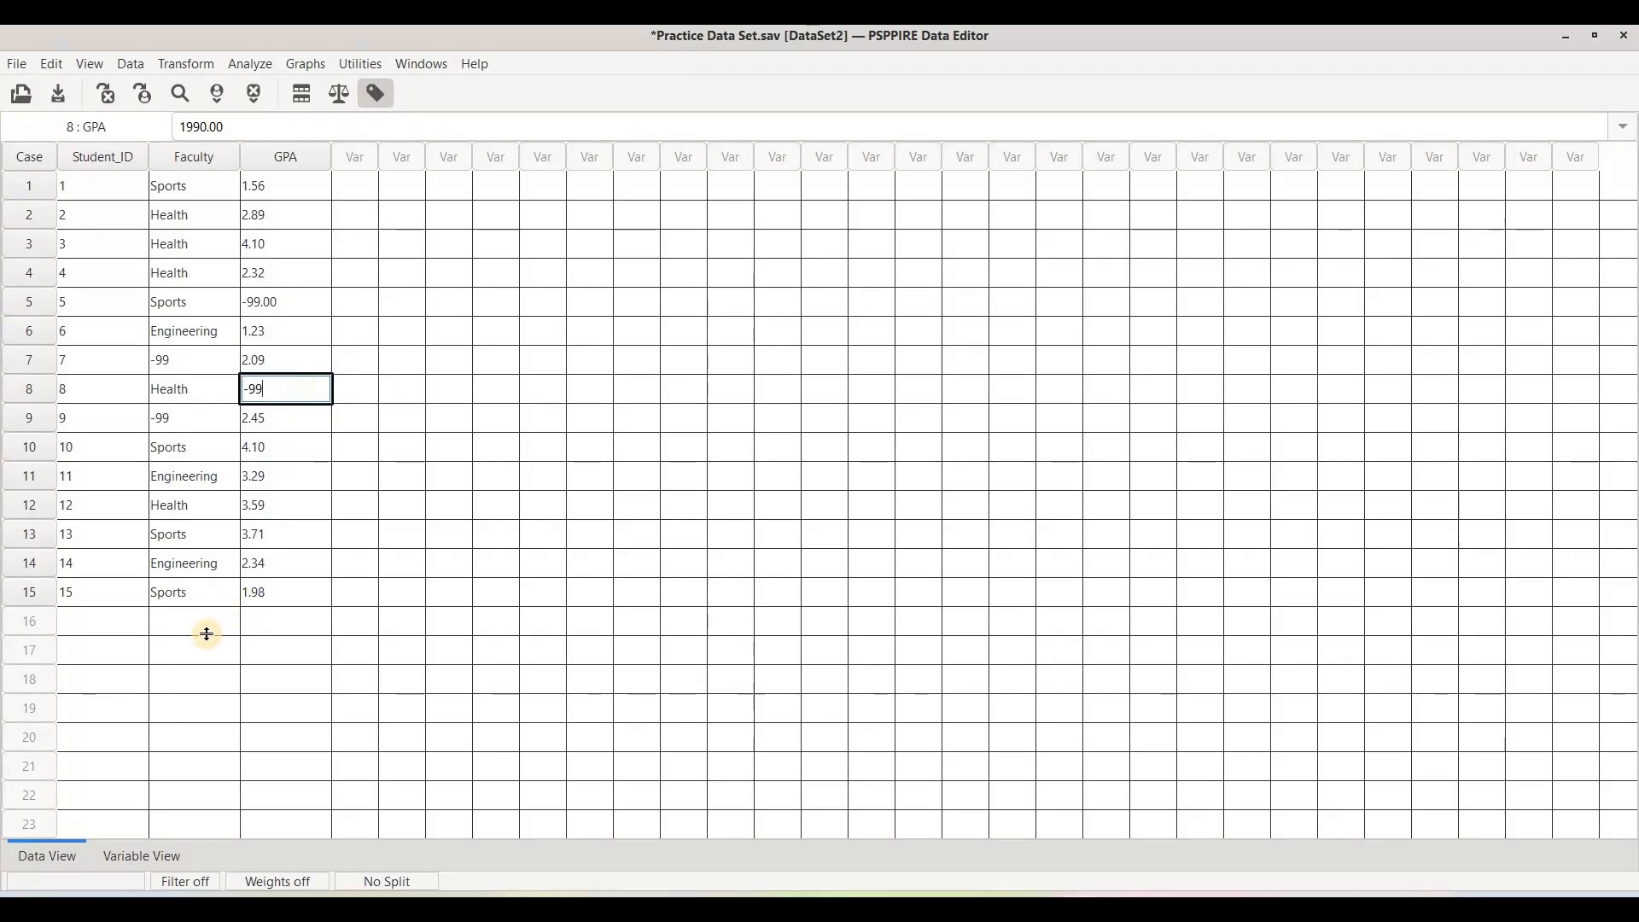
# Define -99 as a discrete missing value for the Faculty variable.
pyautogui.click(134, 865)
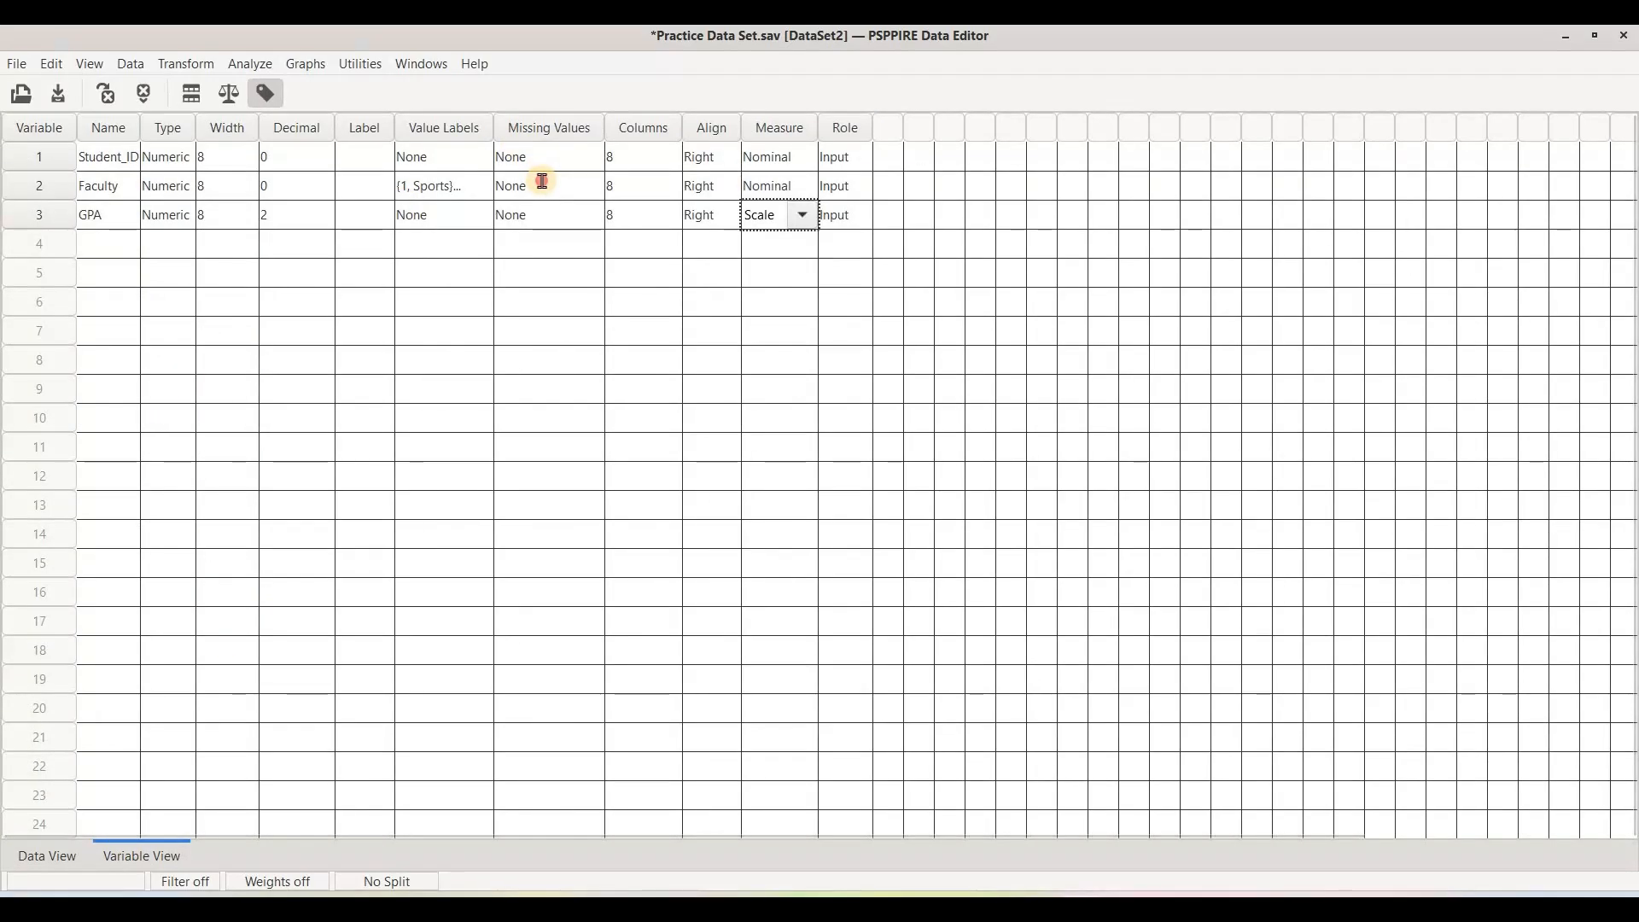
pyautogui.click(546, 186)
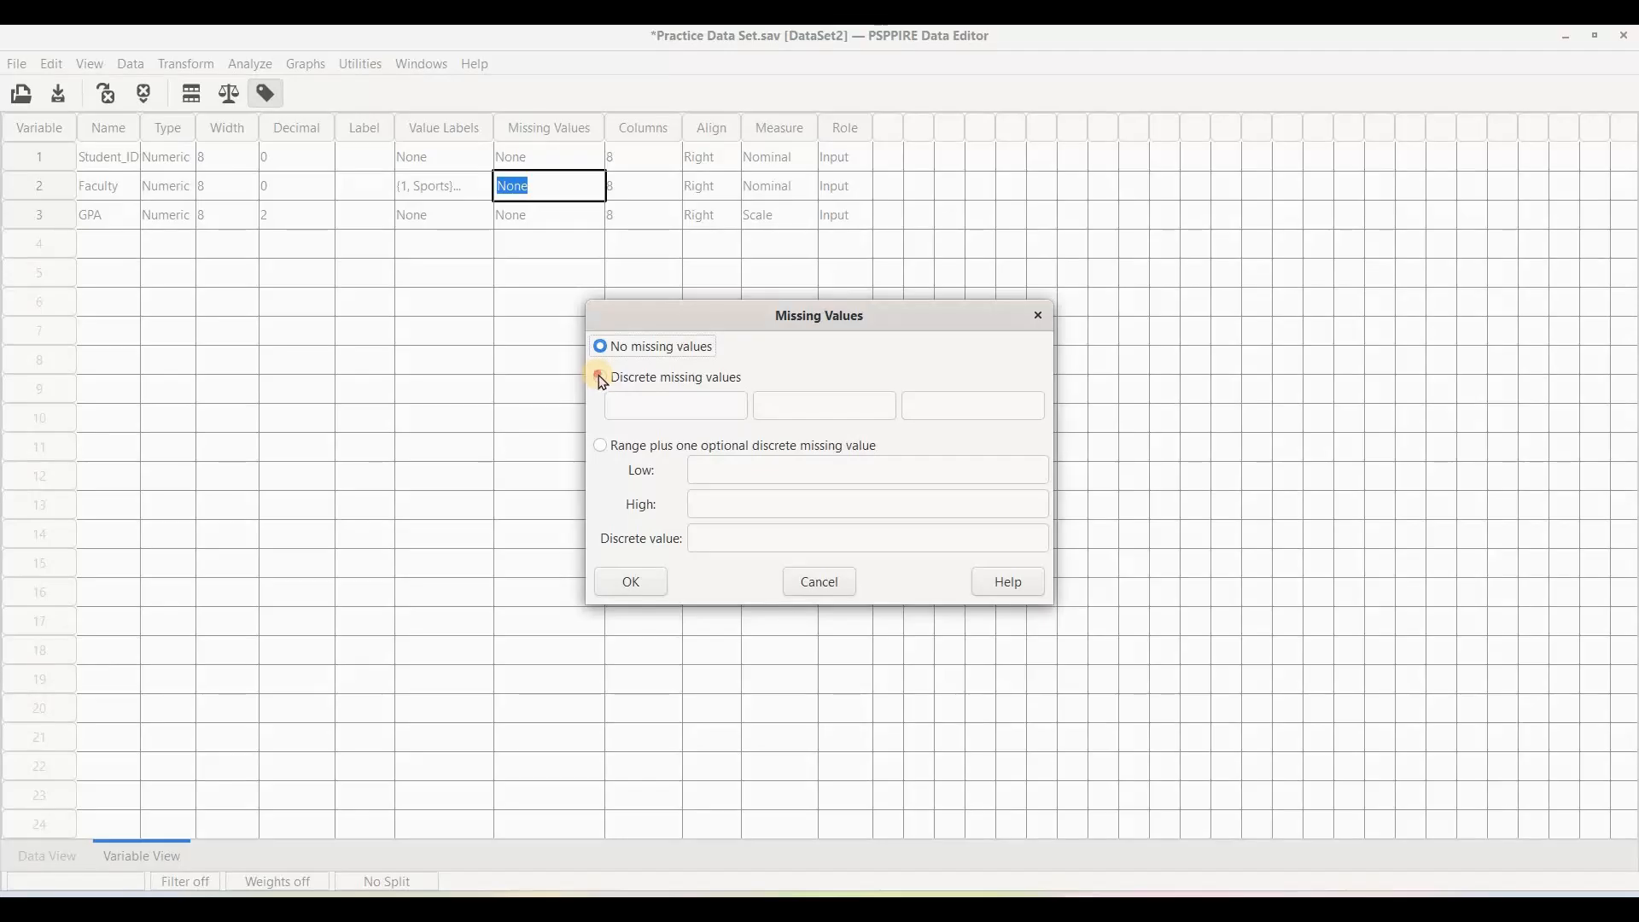
pyautogui.click(639, 407)
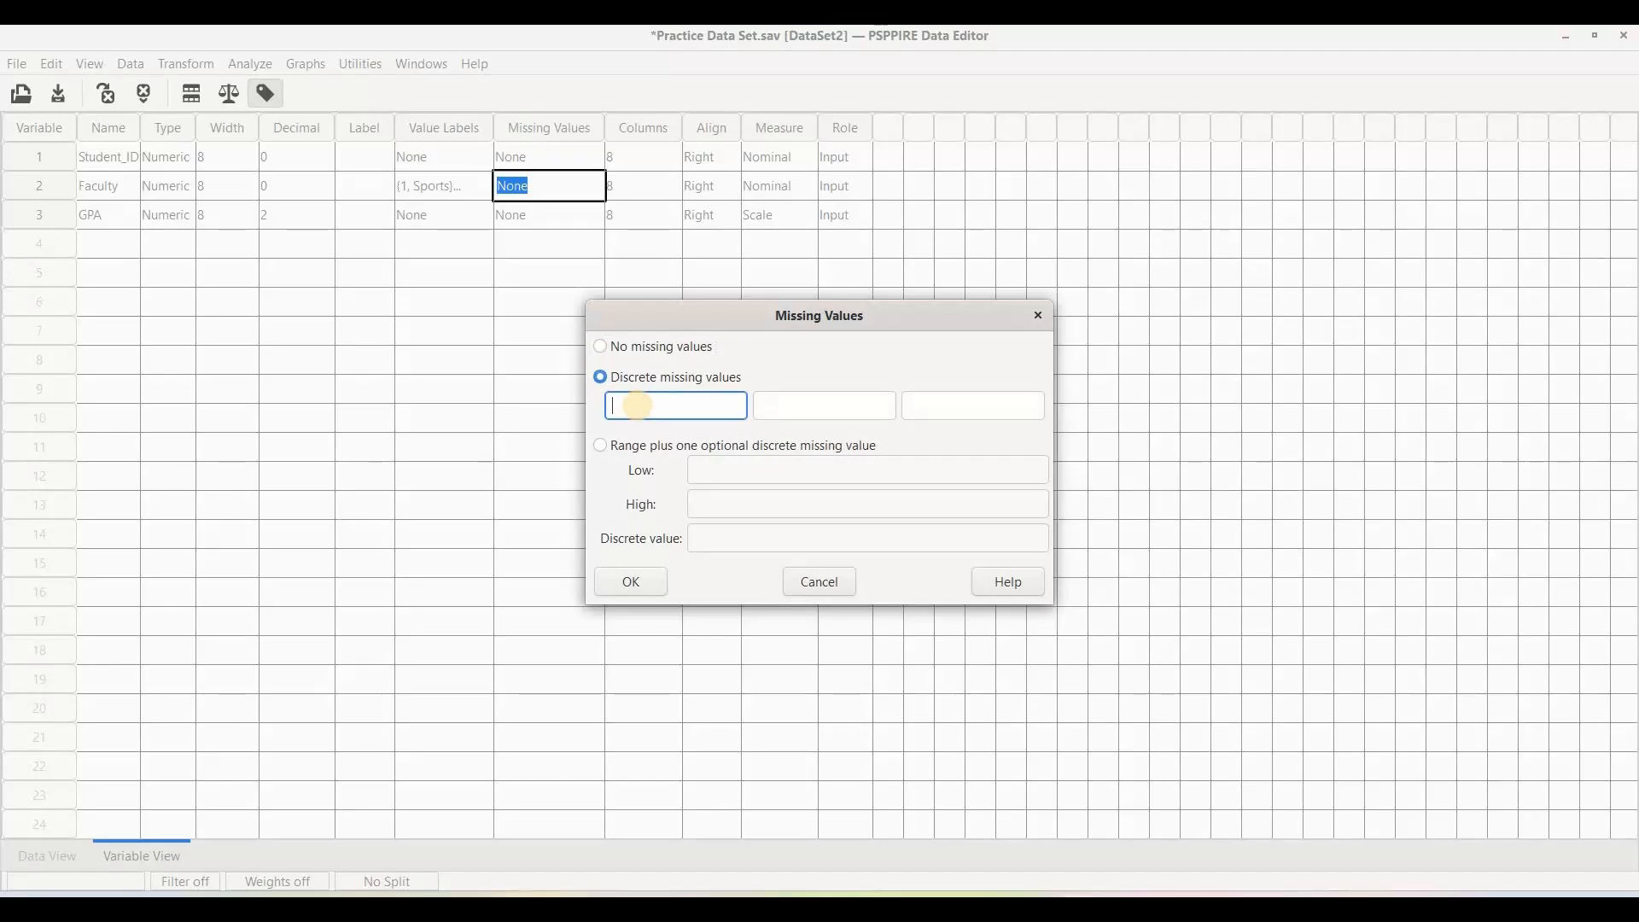
pyautogui.write('-99')
pyautogui.click(639, 588)
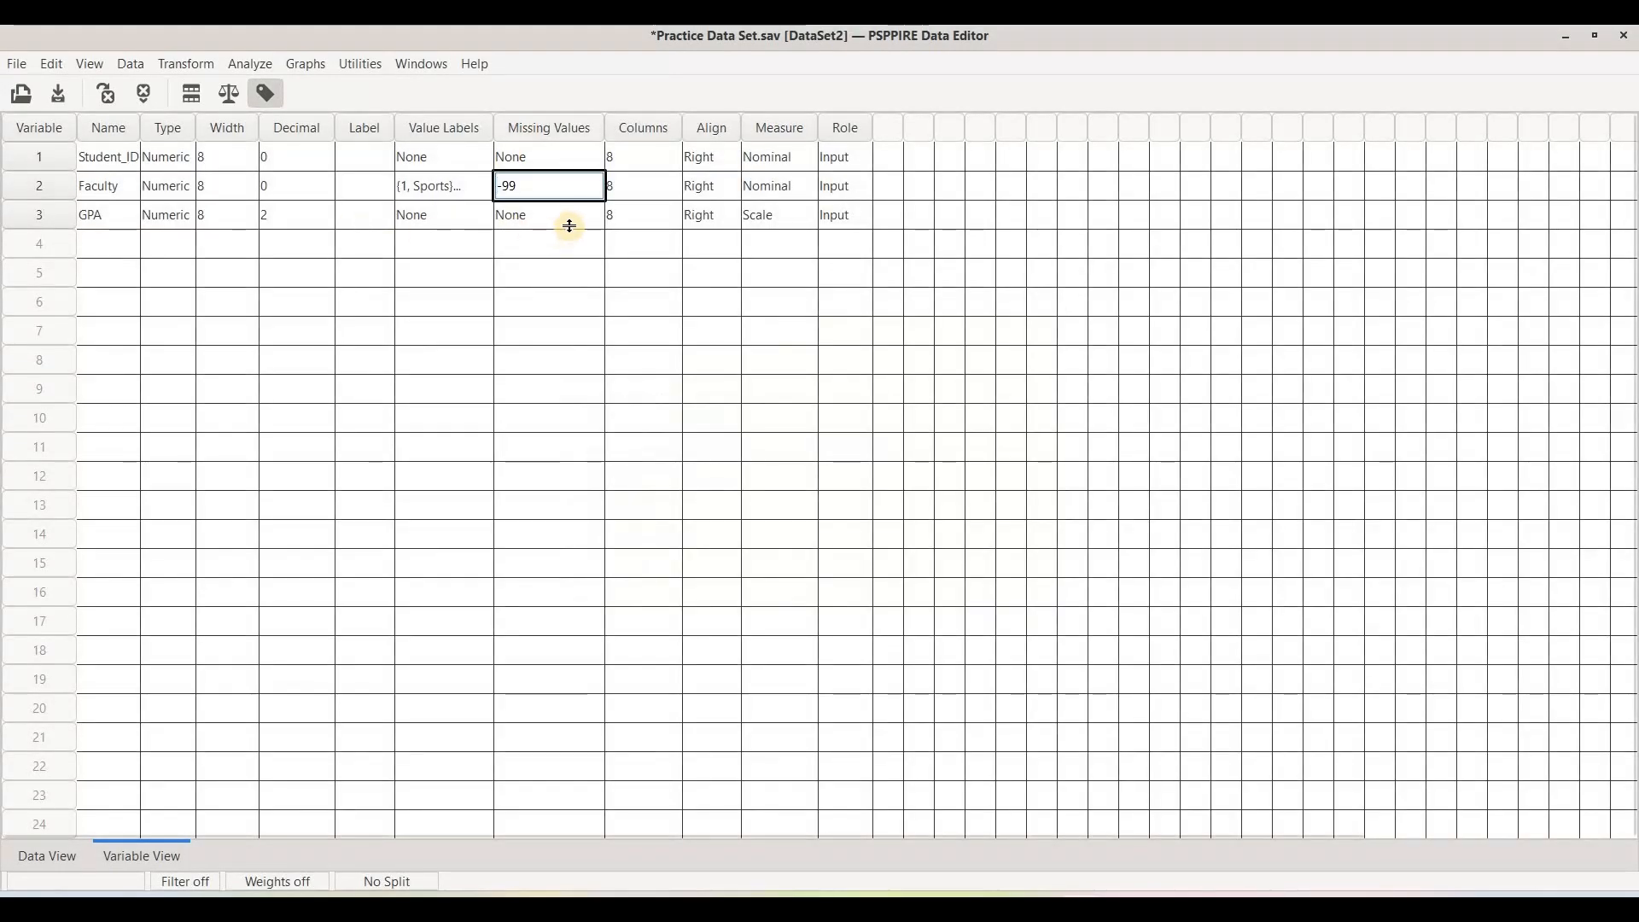
# Define -99 as a discrete missing value for the GPA variable.
pyautogui.click(572, 224)
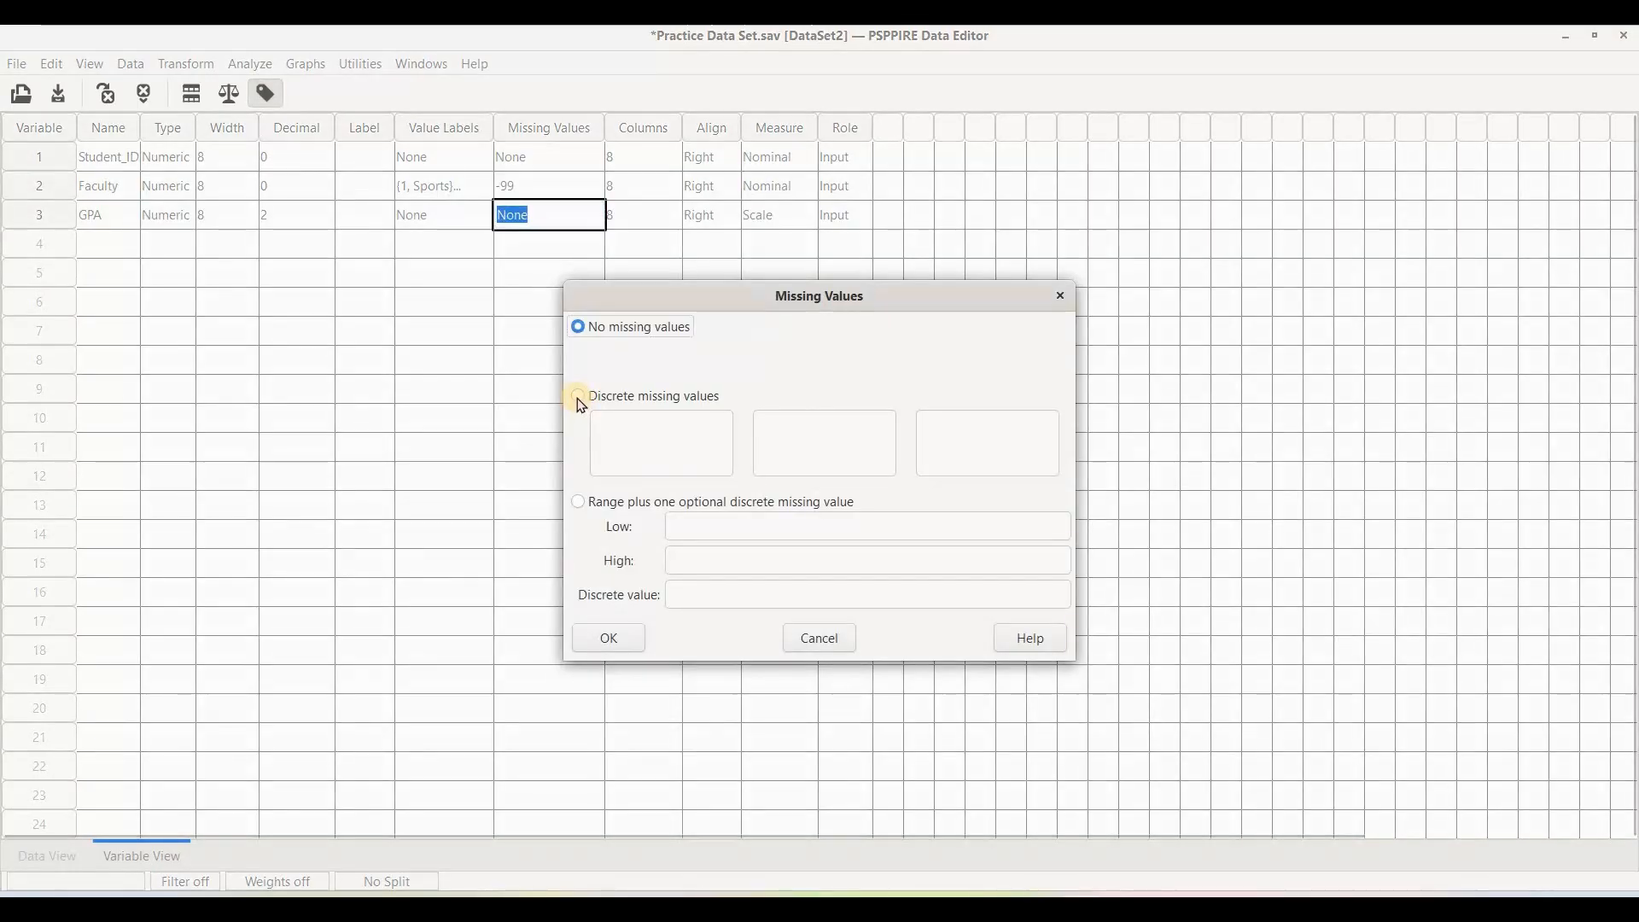
pyautogui.click(632, 445)
pyautogui.write('-99')
pyautogui.click(592, 638)
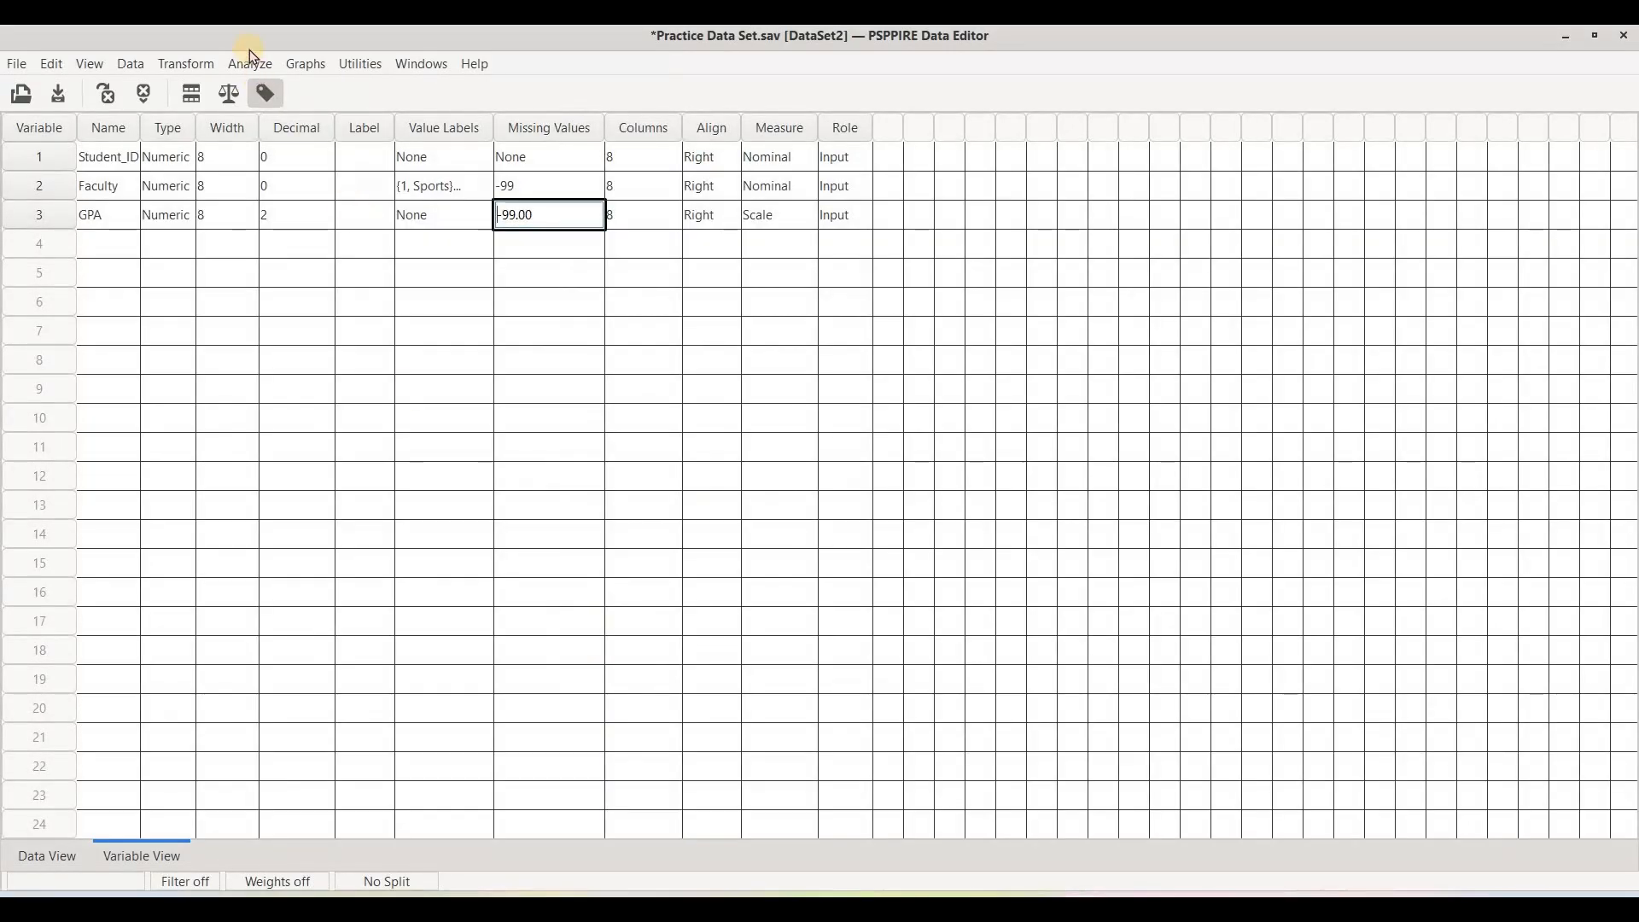
# Rerun the Frequencies analysis of Faculty.
pyautogui.click(251, 65)
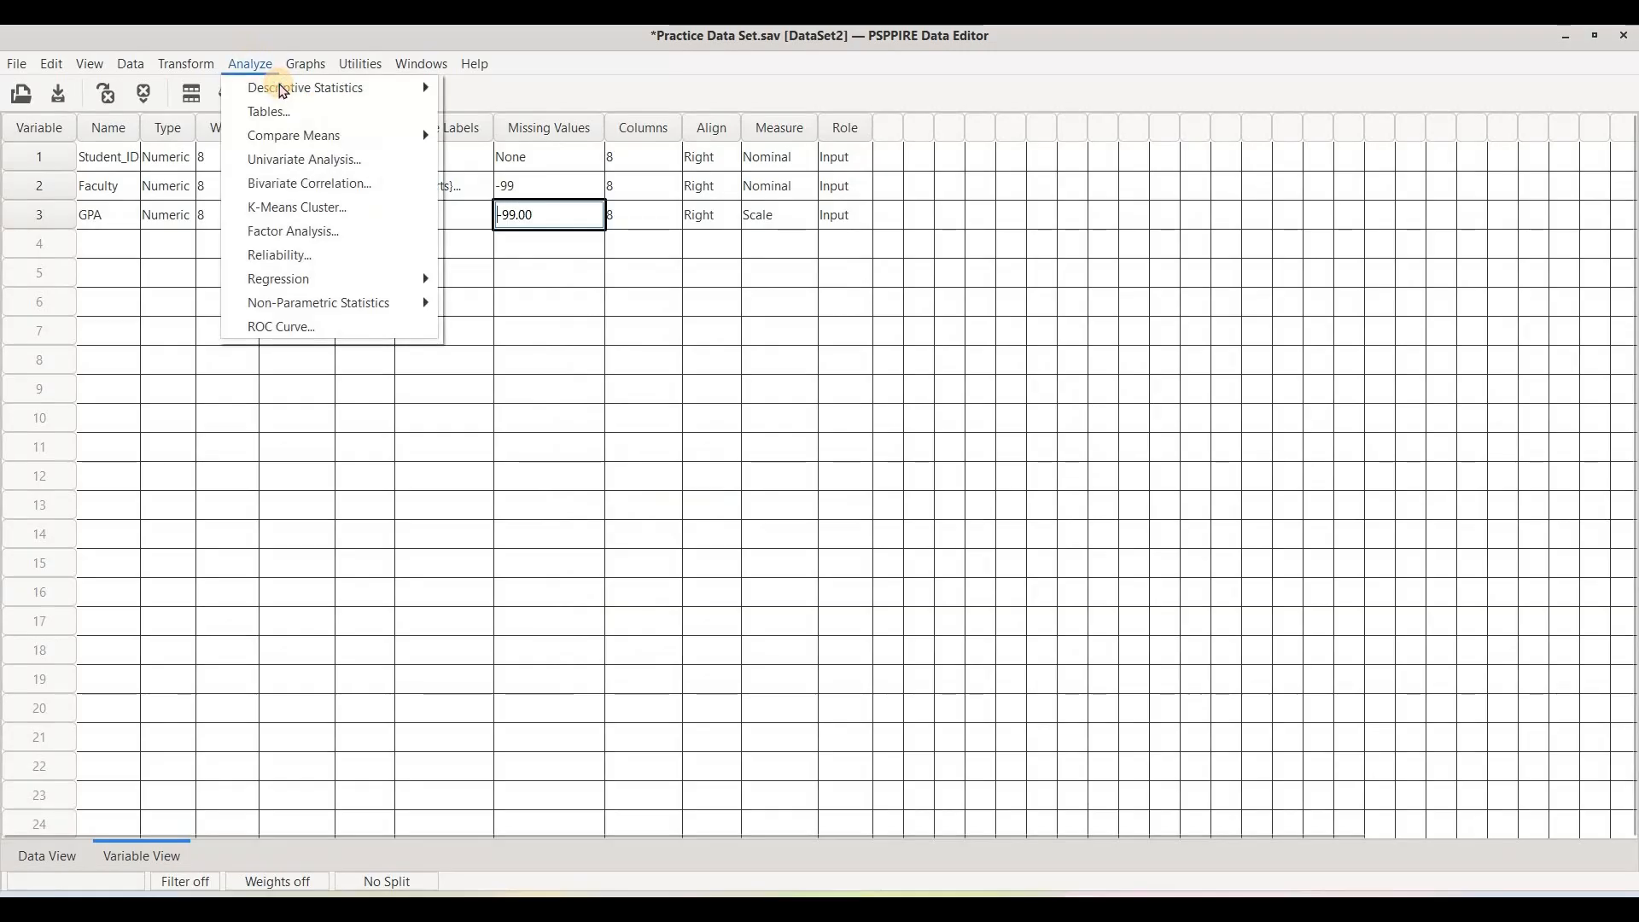
pyautogui.moveTo(267, 74)
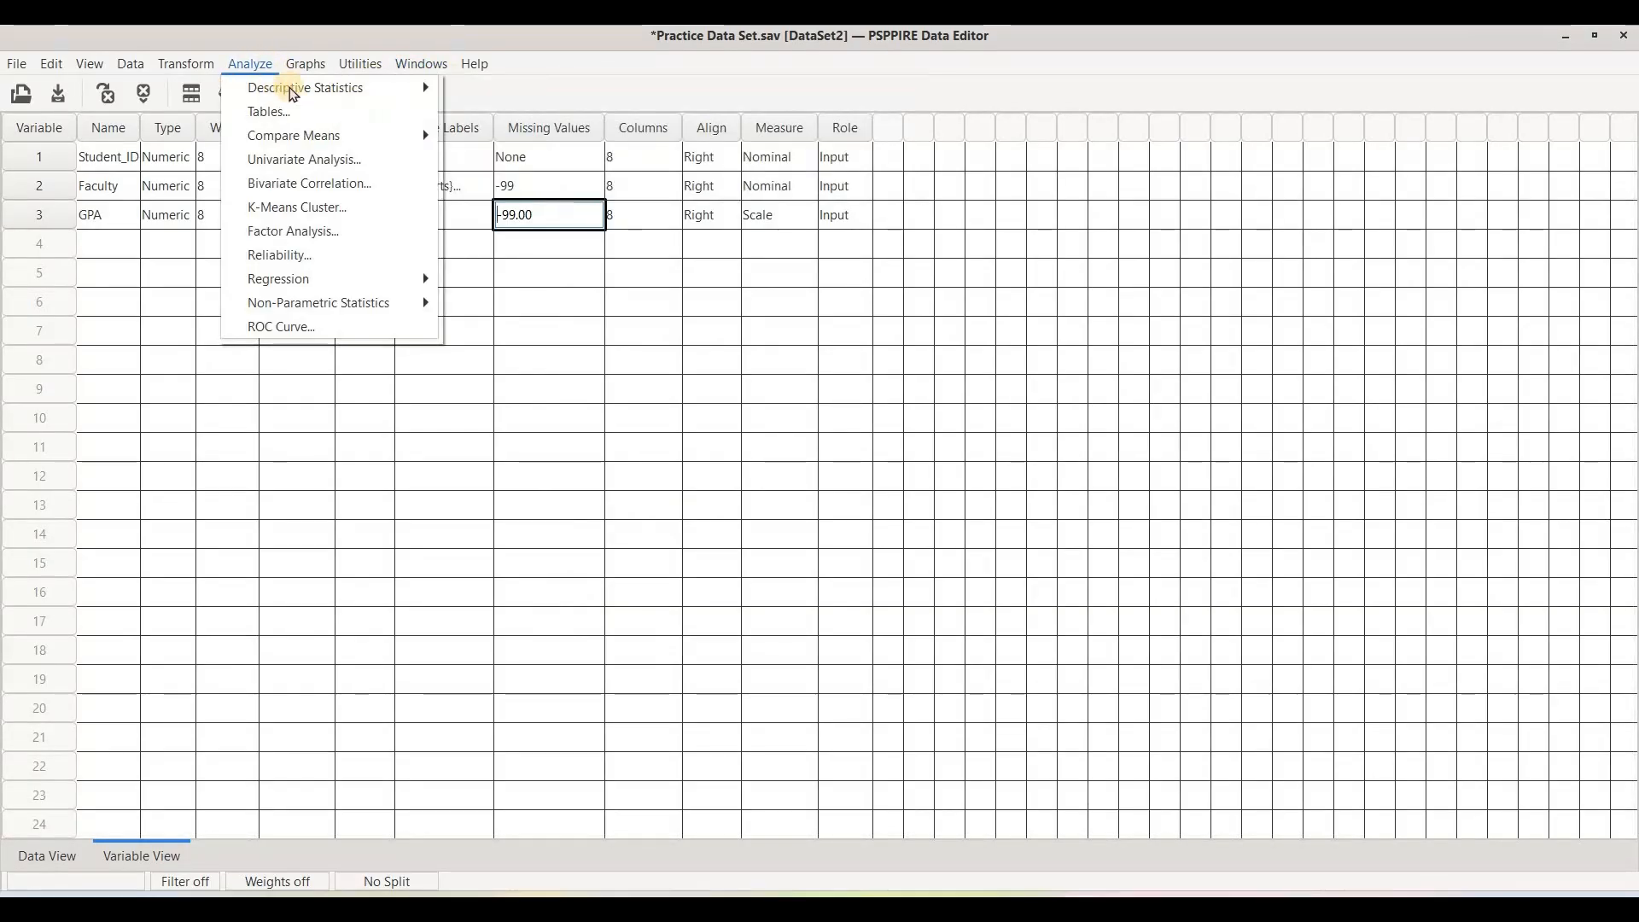
pyautogui.moveTo(428, 86)
pyautogui.click(501, 91)
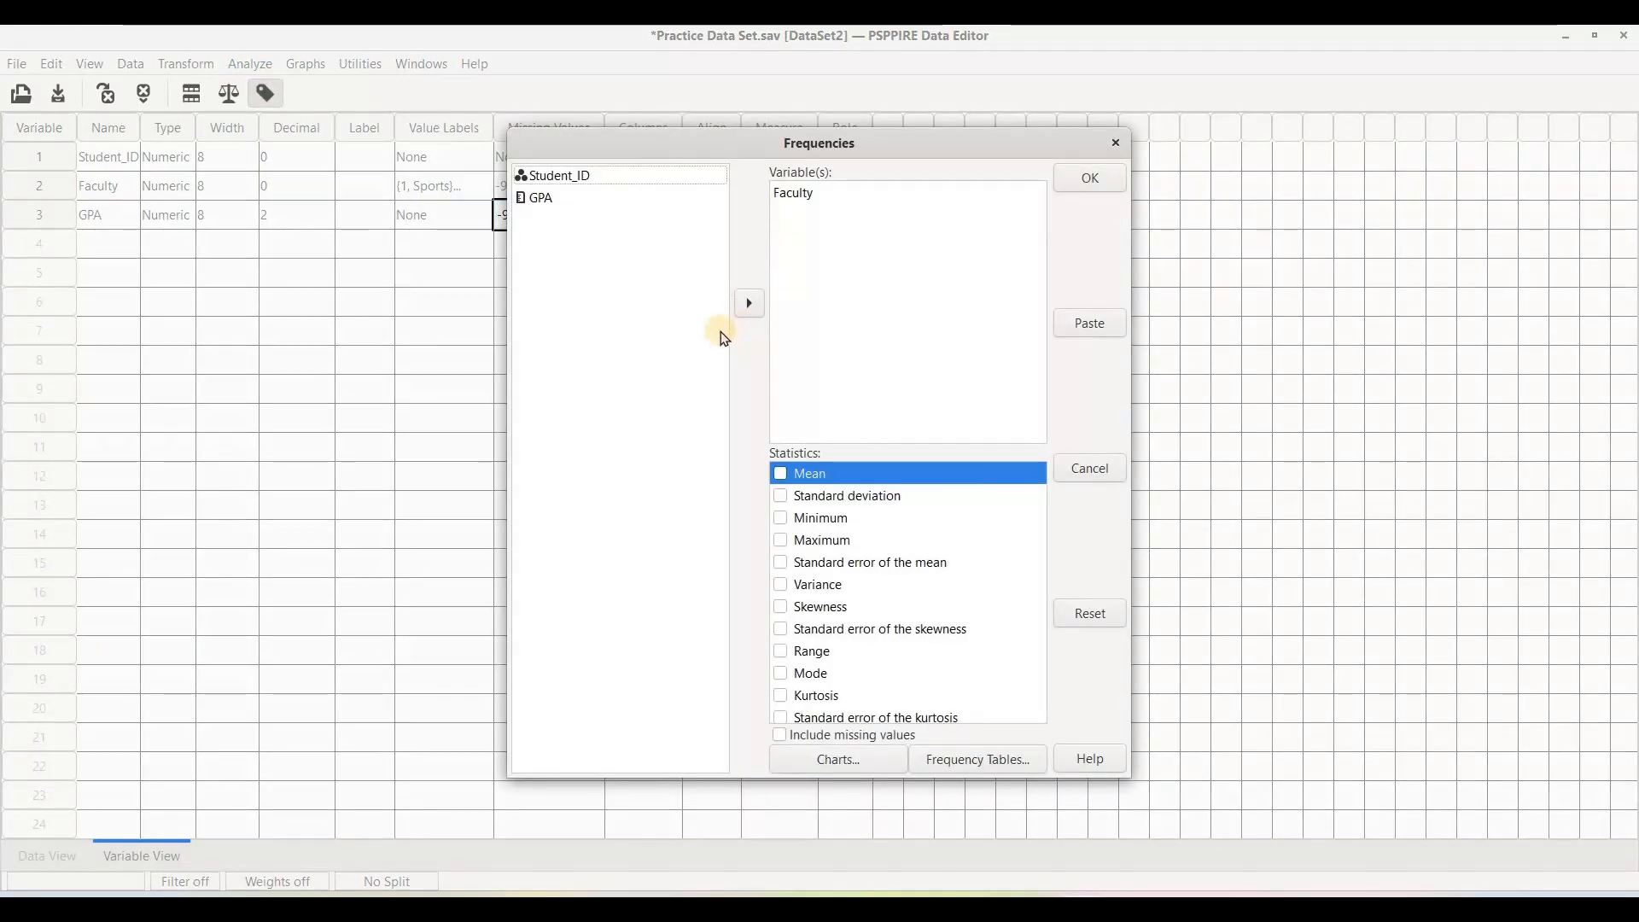
pyautogui.click(1089, 177)
# Run a Frequencies analysis of GPA alone with the Mean statistic and review the output.
pyautogui.click(250, 64)
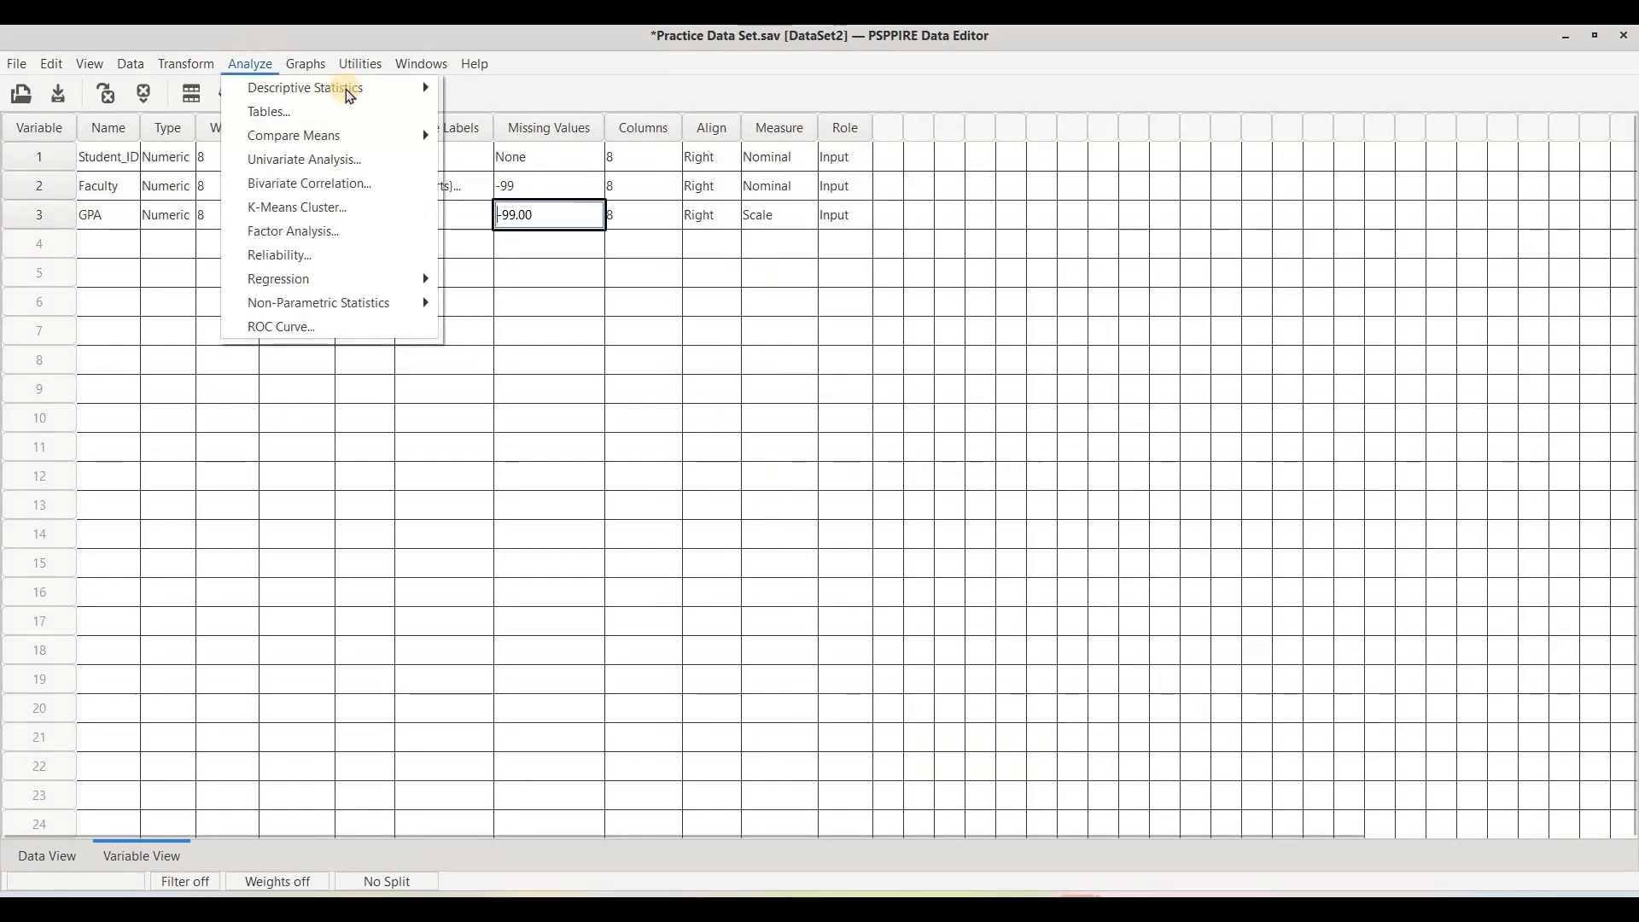
pyautogui.moveTo(336, 88)
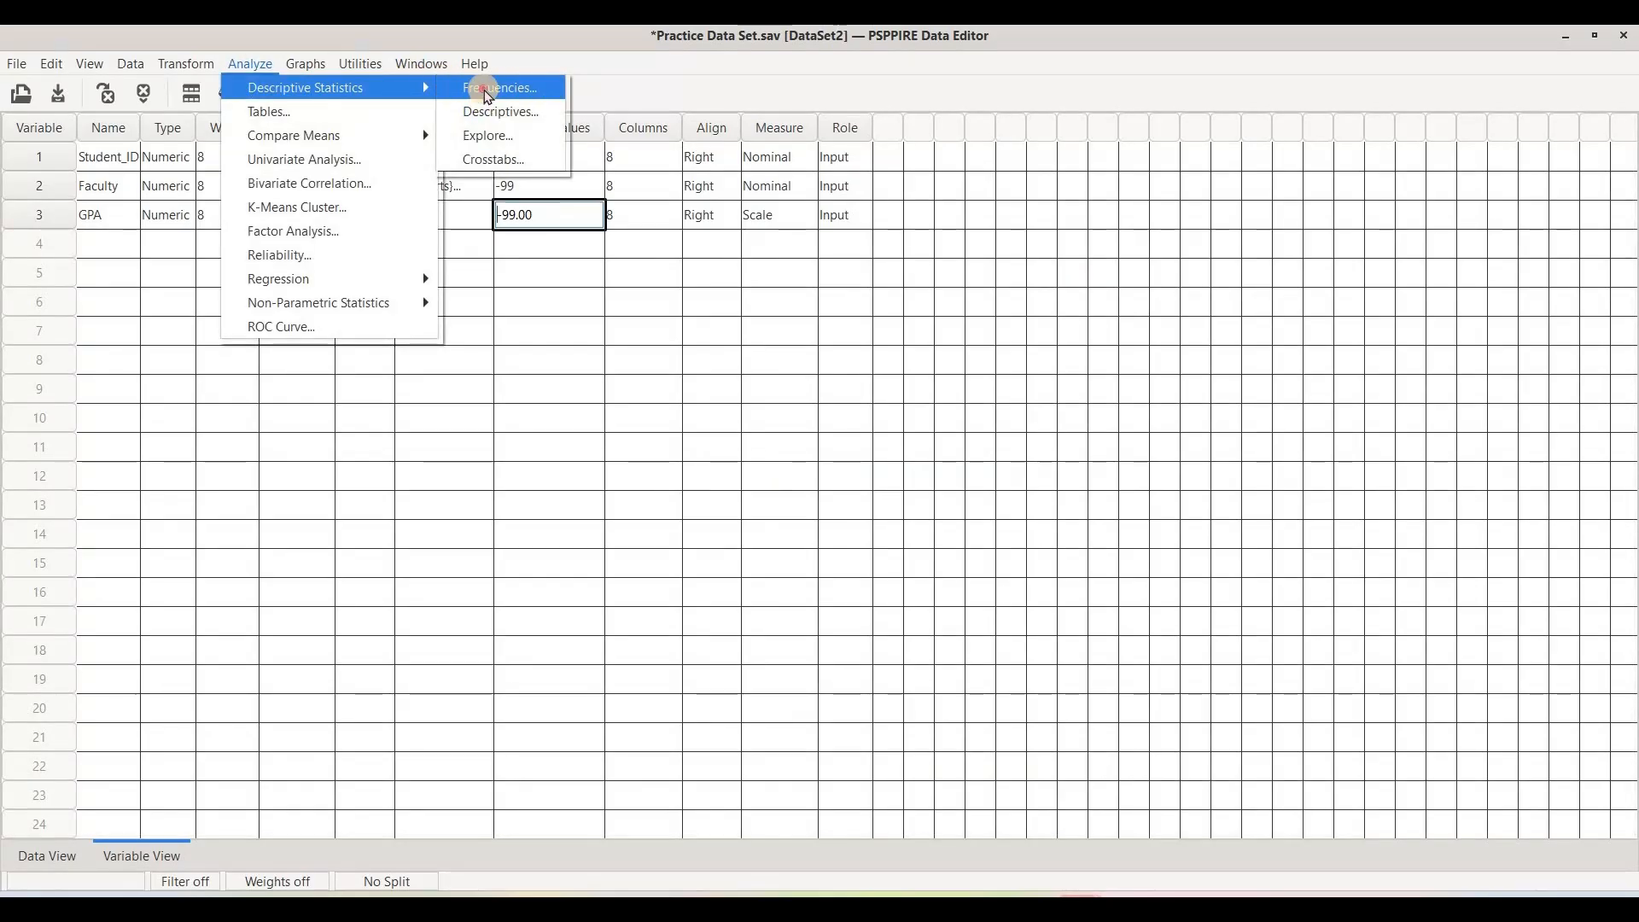
pyautogui.click(475, 86)
pyautogui.click(801, 198)
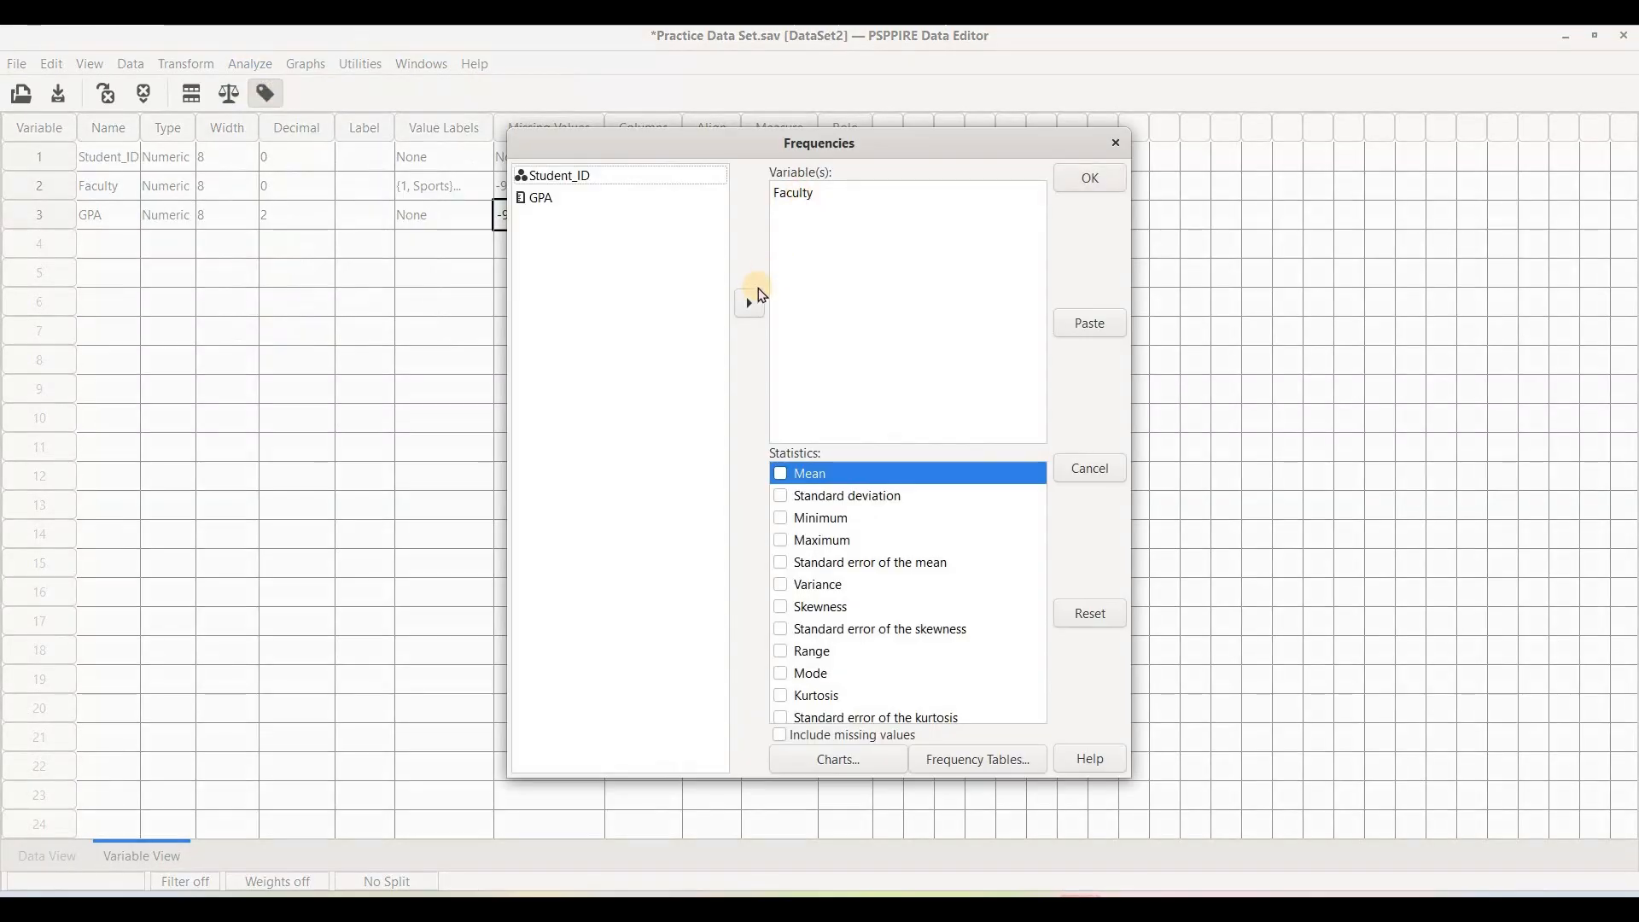
pyautogui.click(583, 220)
pyautogui.click(751, 303)
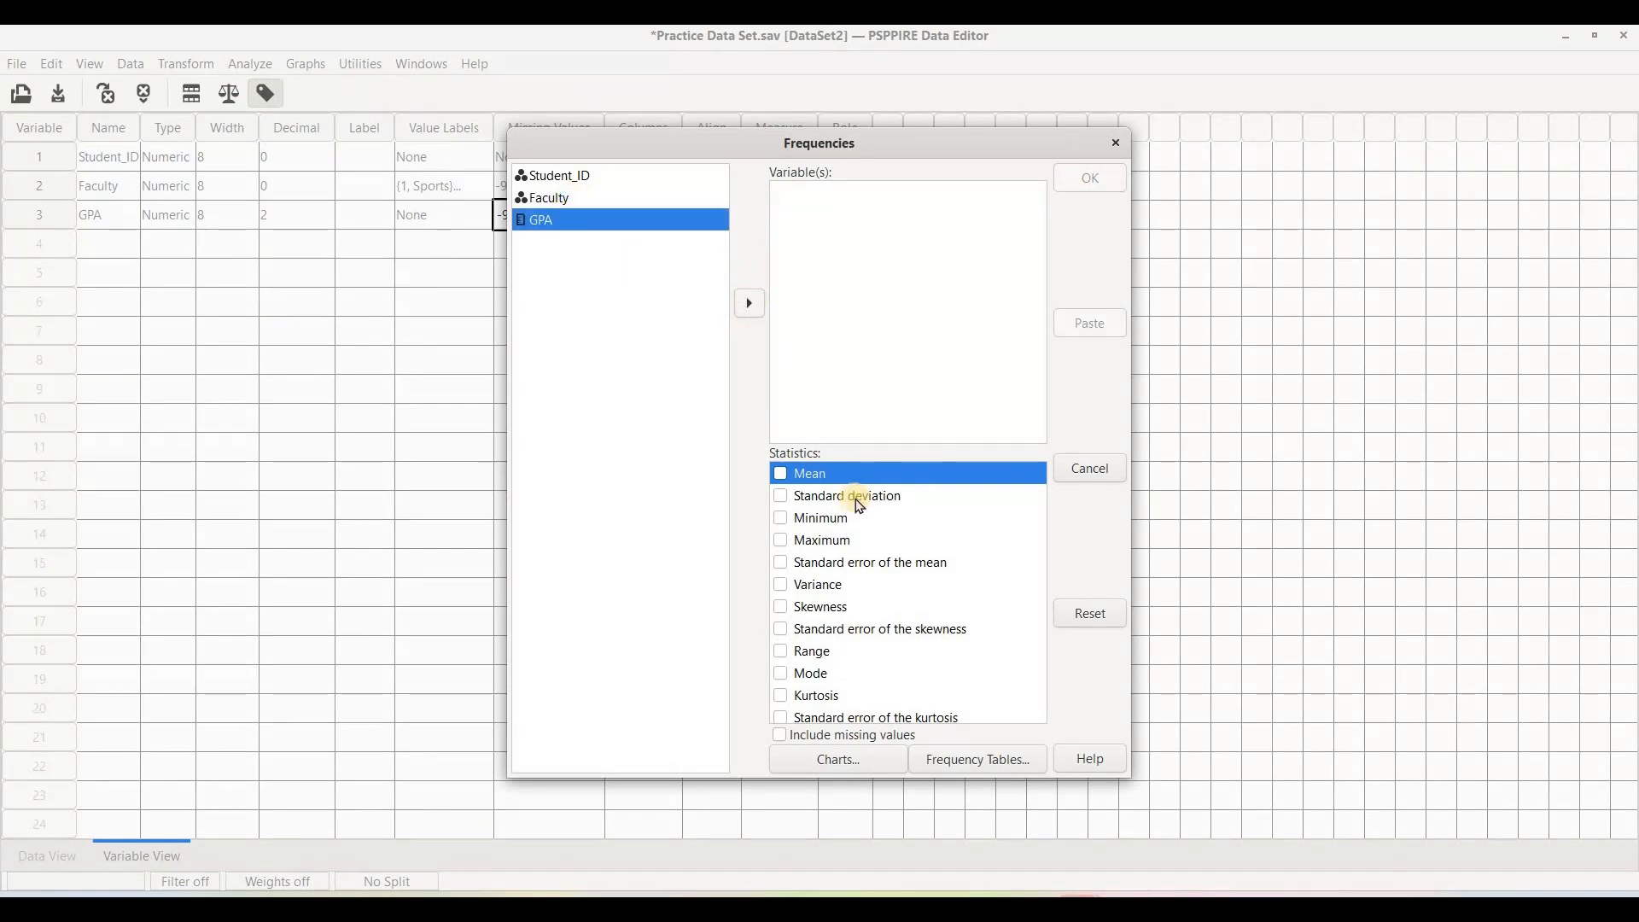
pyautogui.click(781, 474)
pyautogui.click(781, 474)
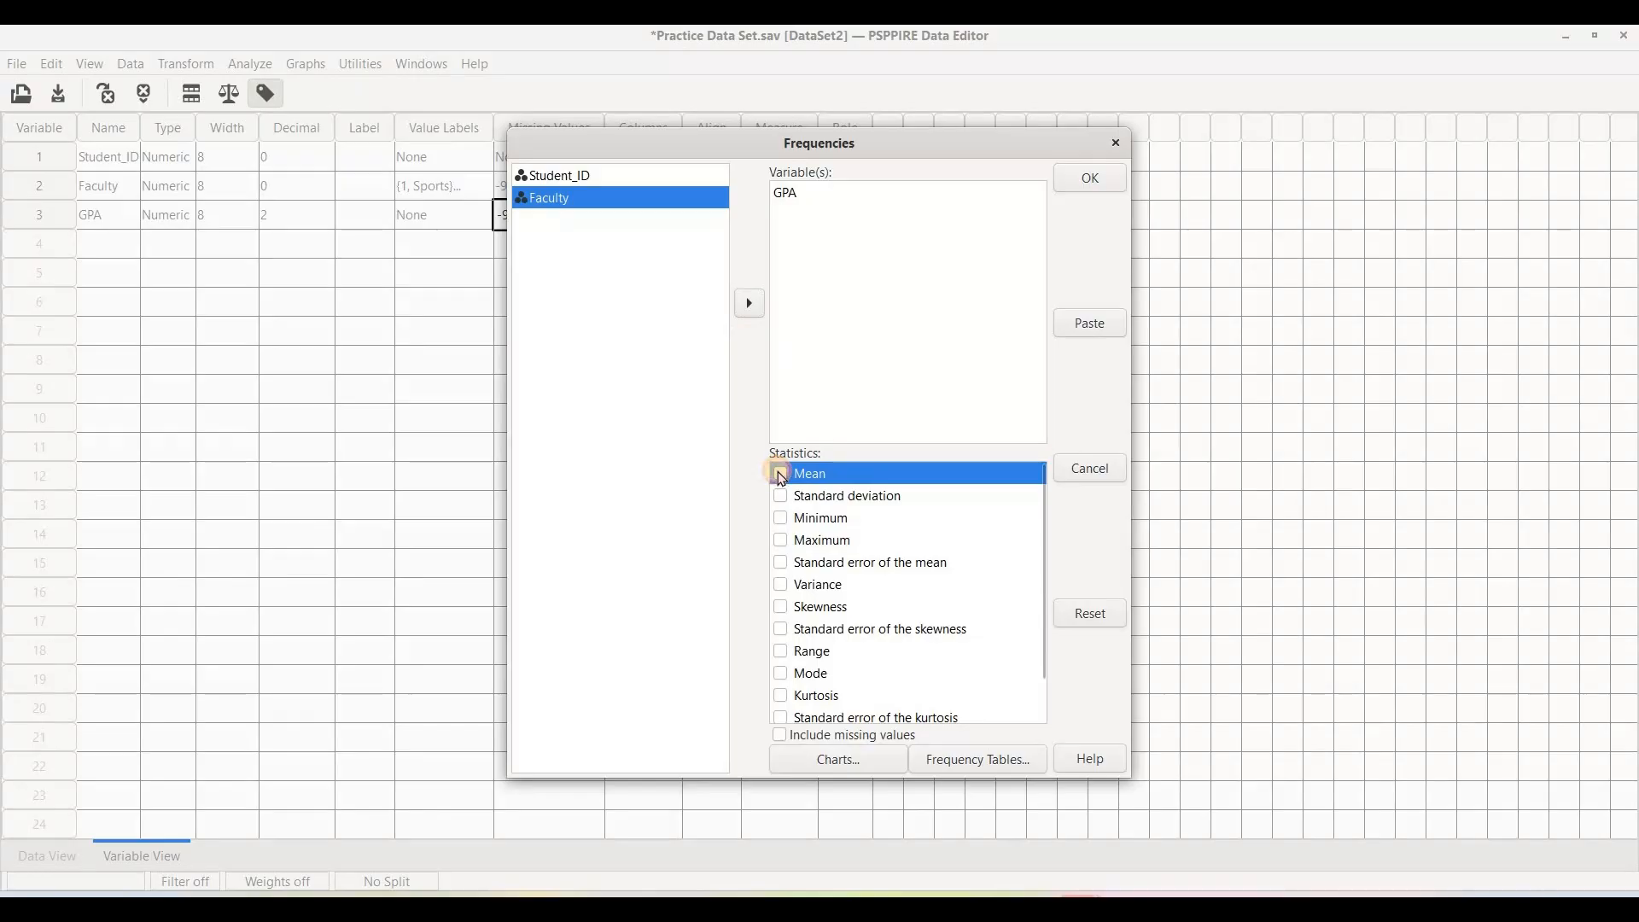
pyautogui.click(1086, 179)
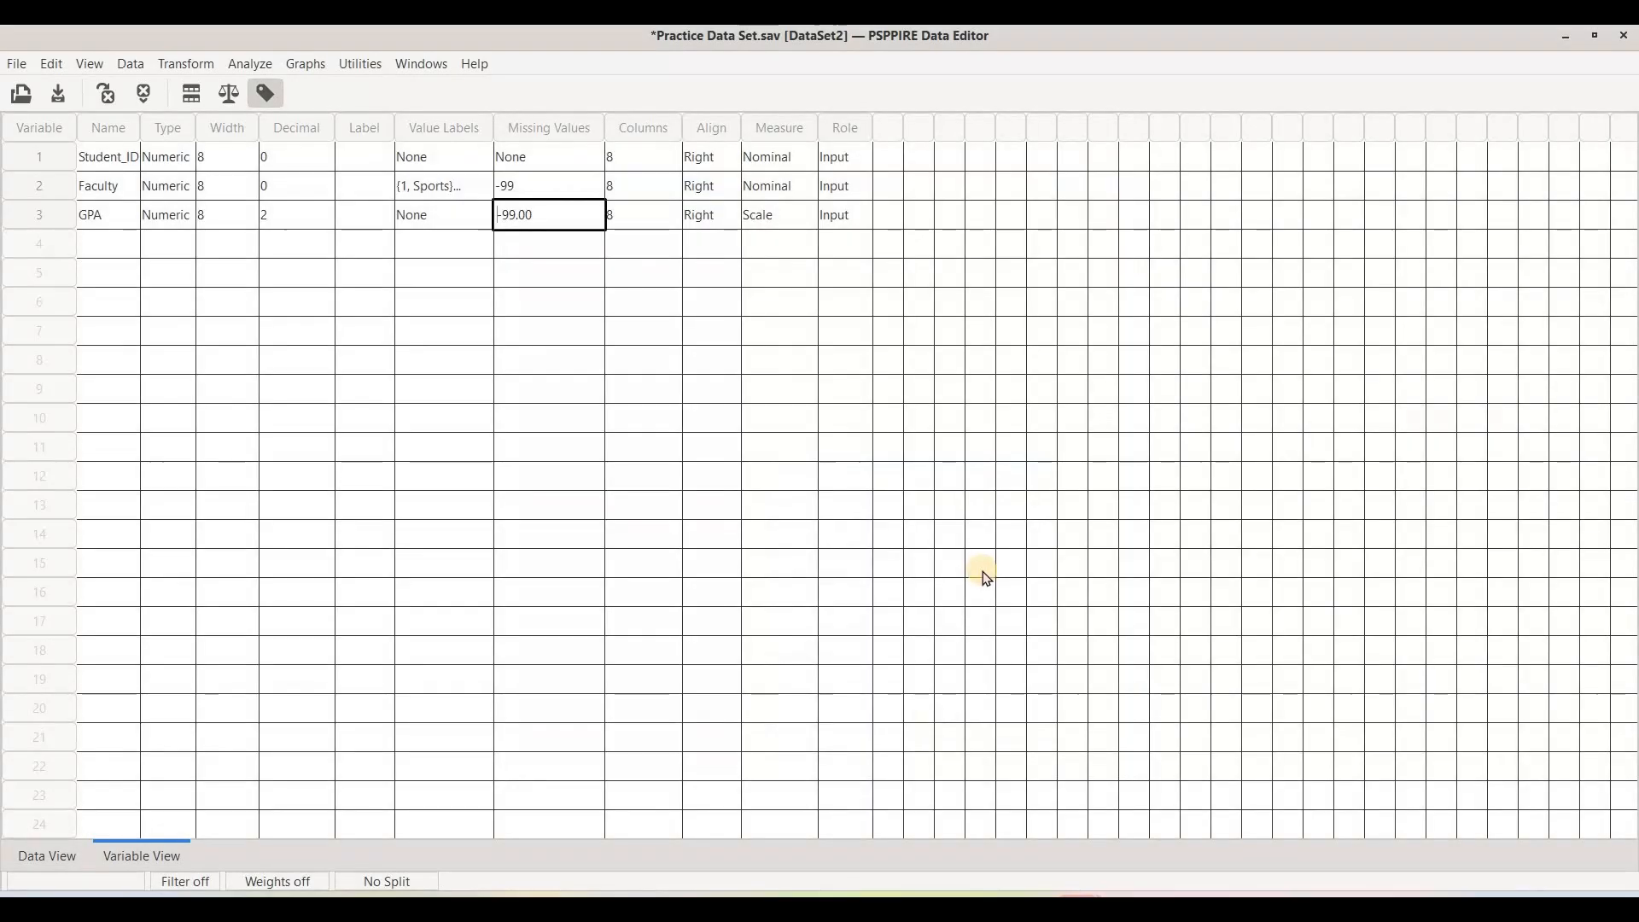
pyautogui.click(1272, 794)
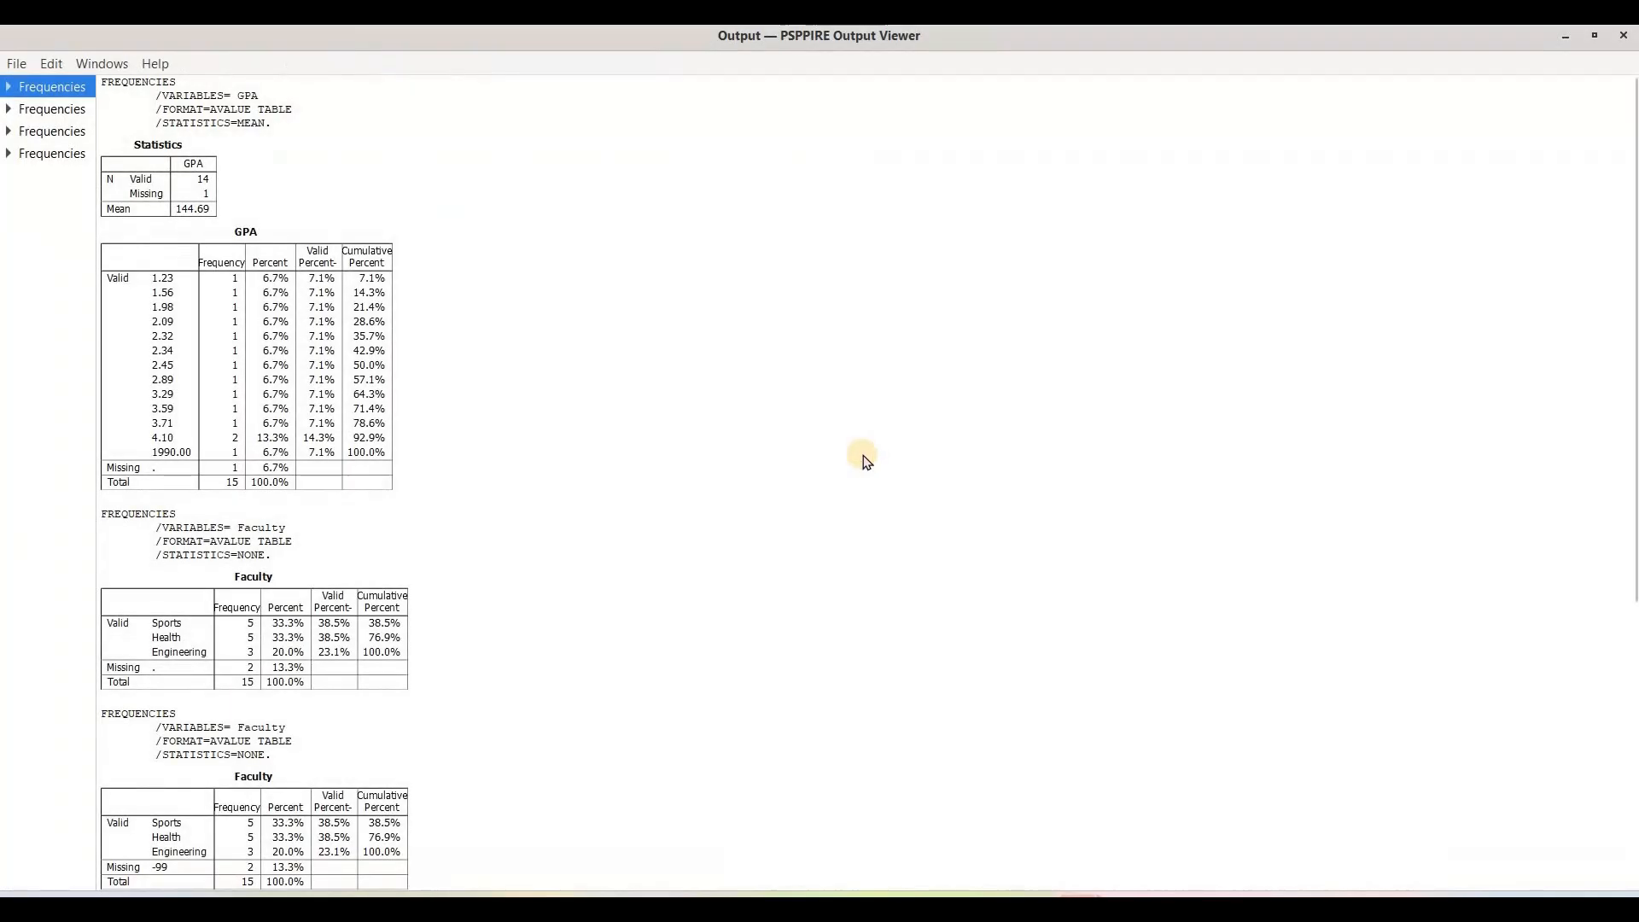
pyautogui.scroll(-10, 866, 461)
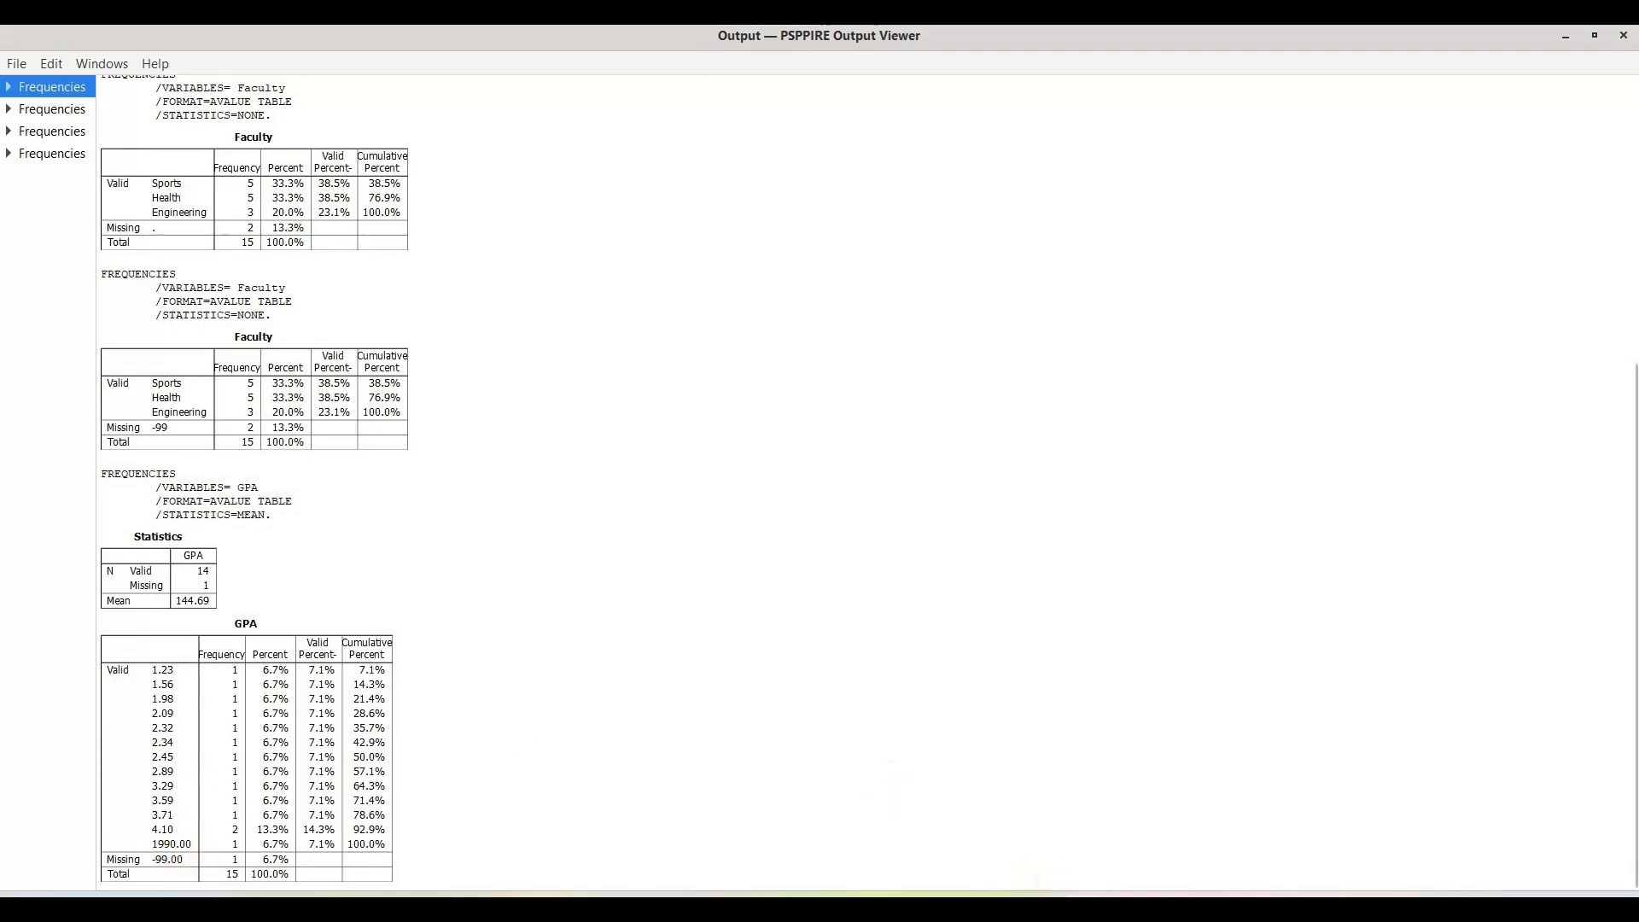
# Change the GPA of case 8 in the data view to -99.
pyautogui.click(999, 747)
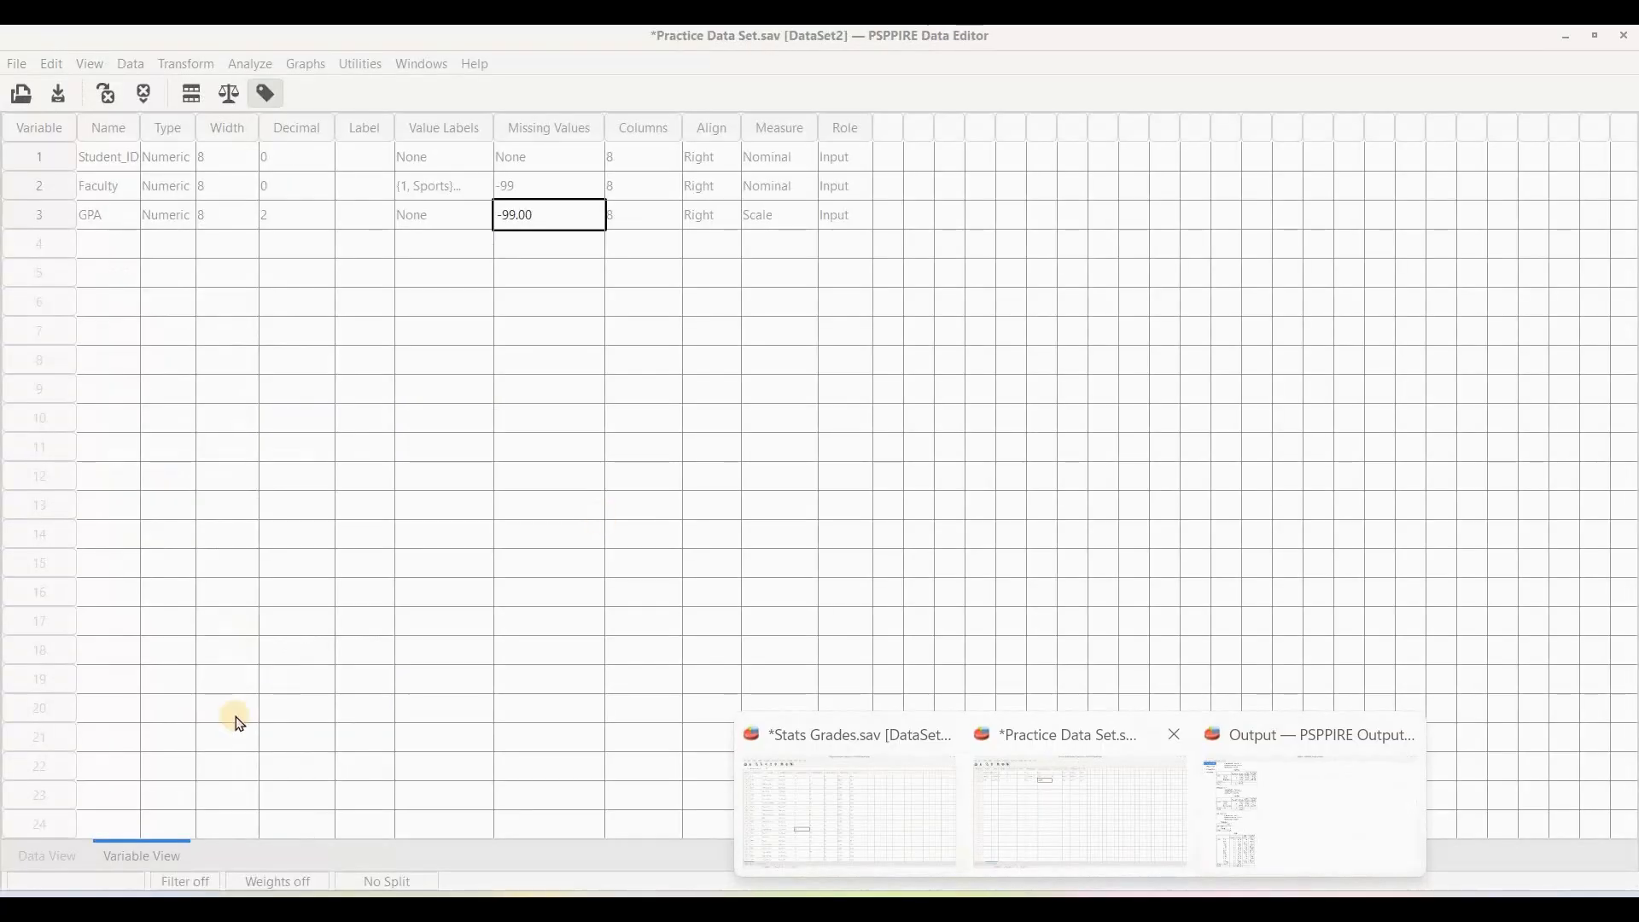
pyautogui.click(56, 852)
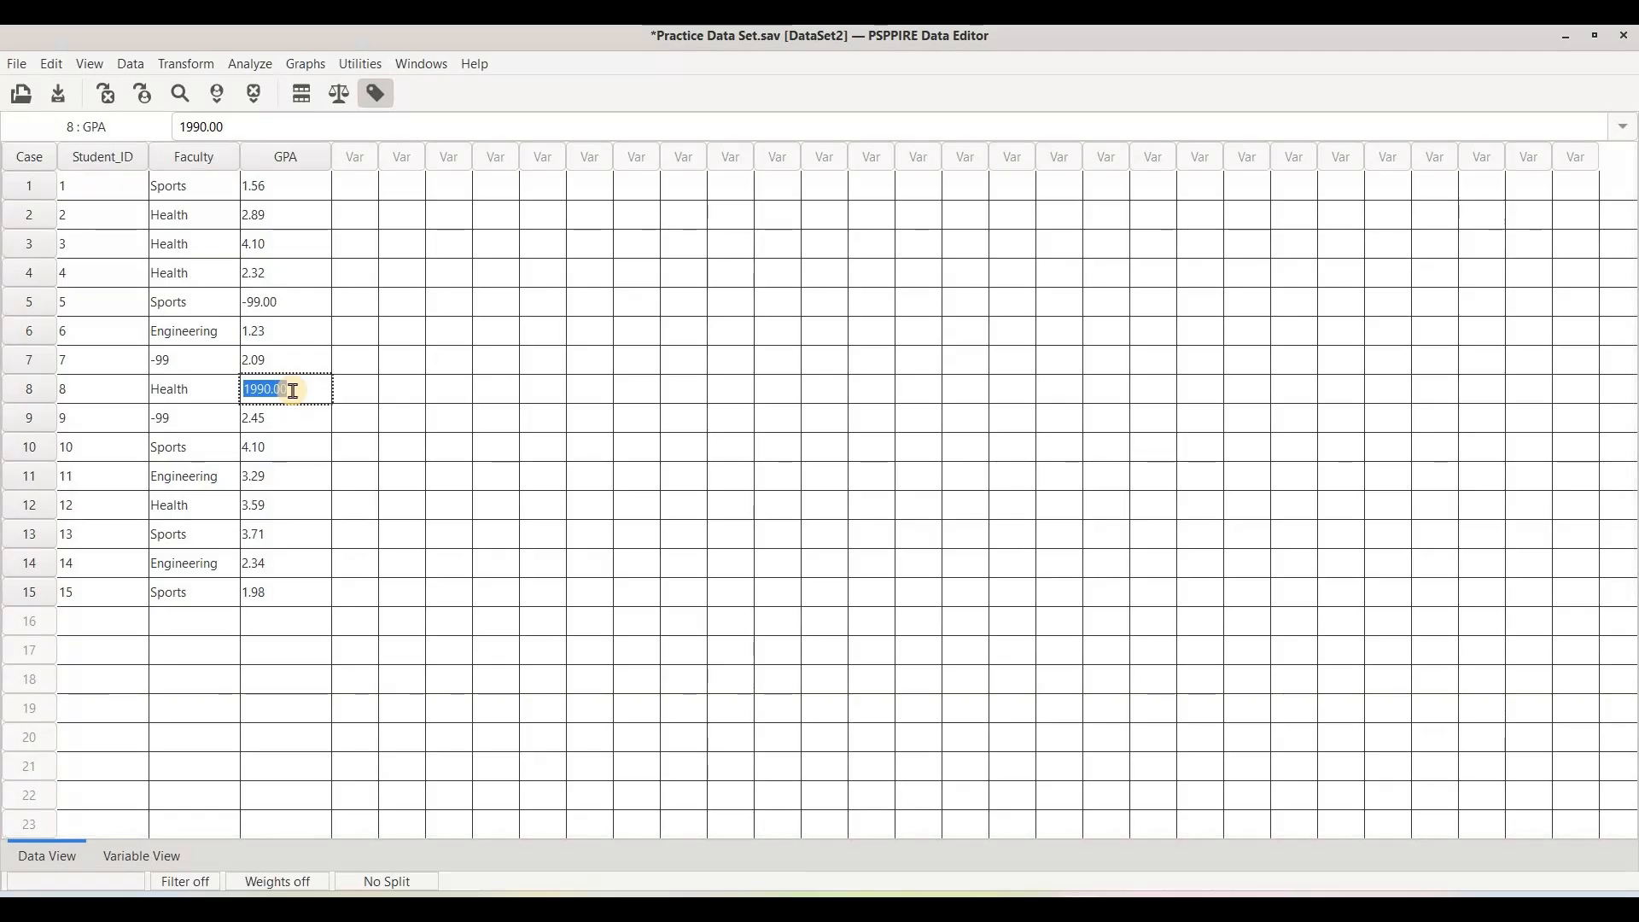
pyautogui.click(292, 390)
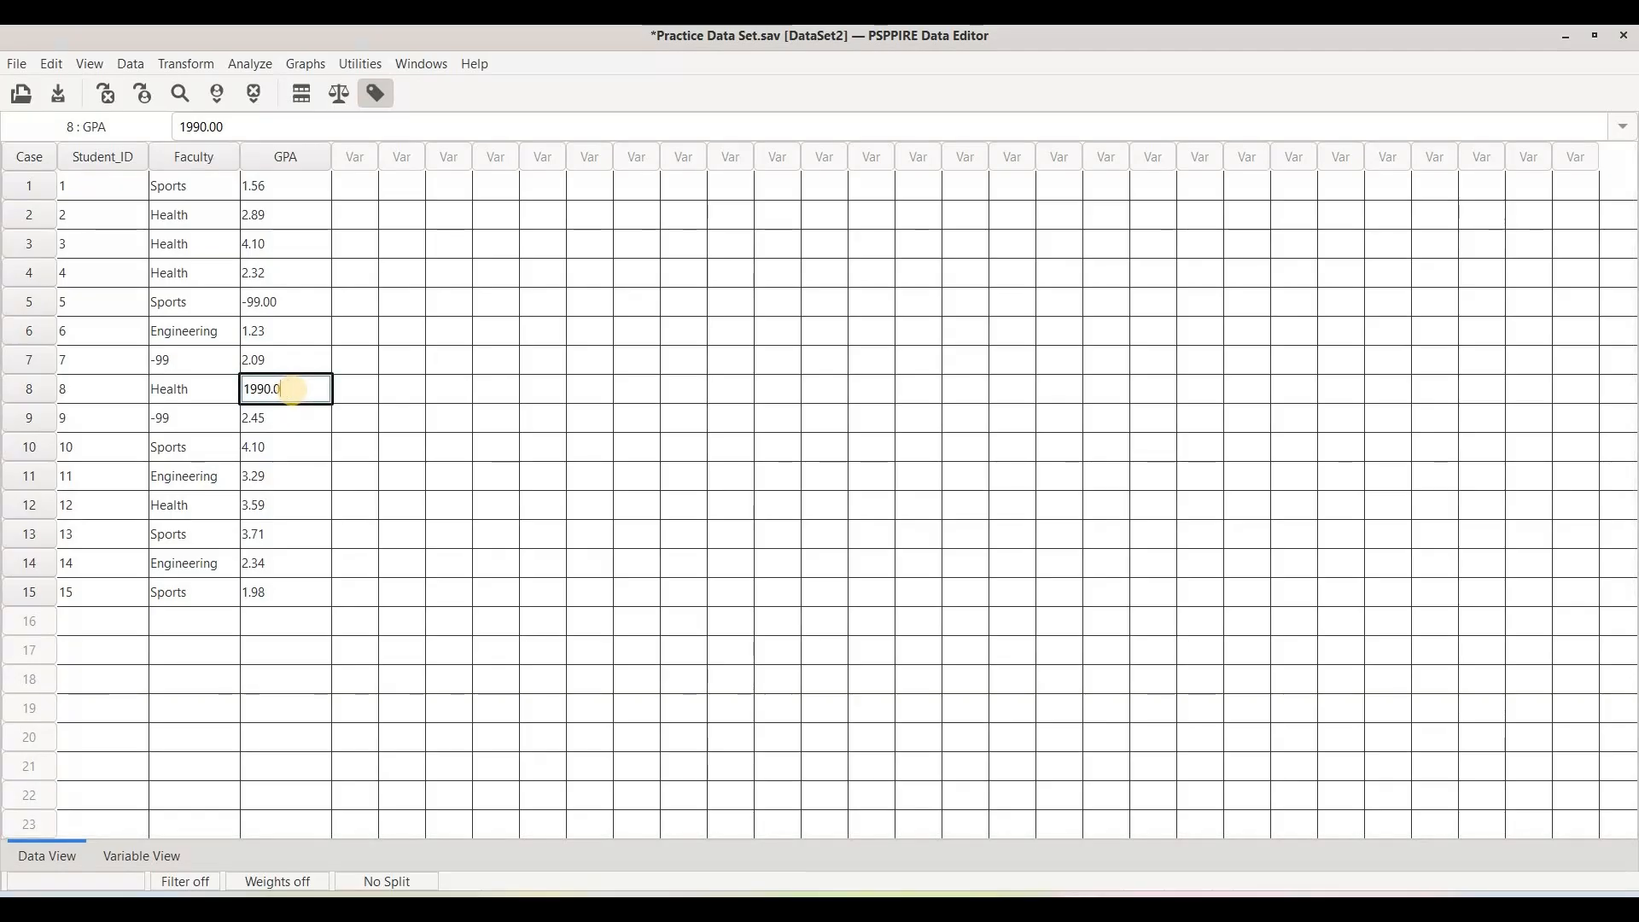
pyautogui.write('-99')
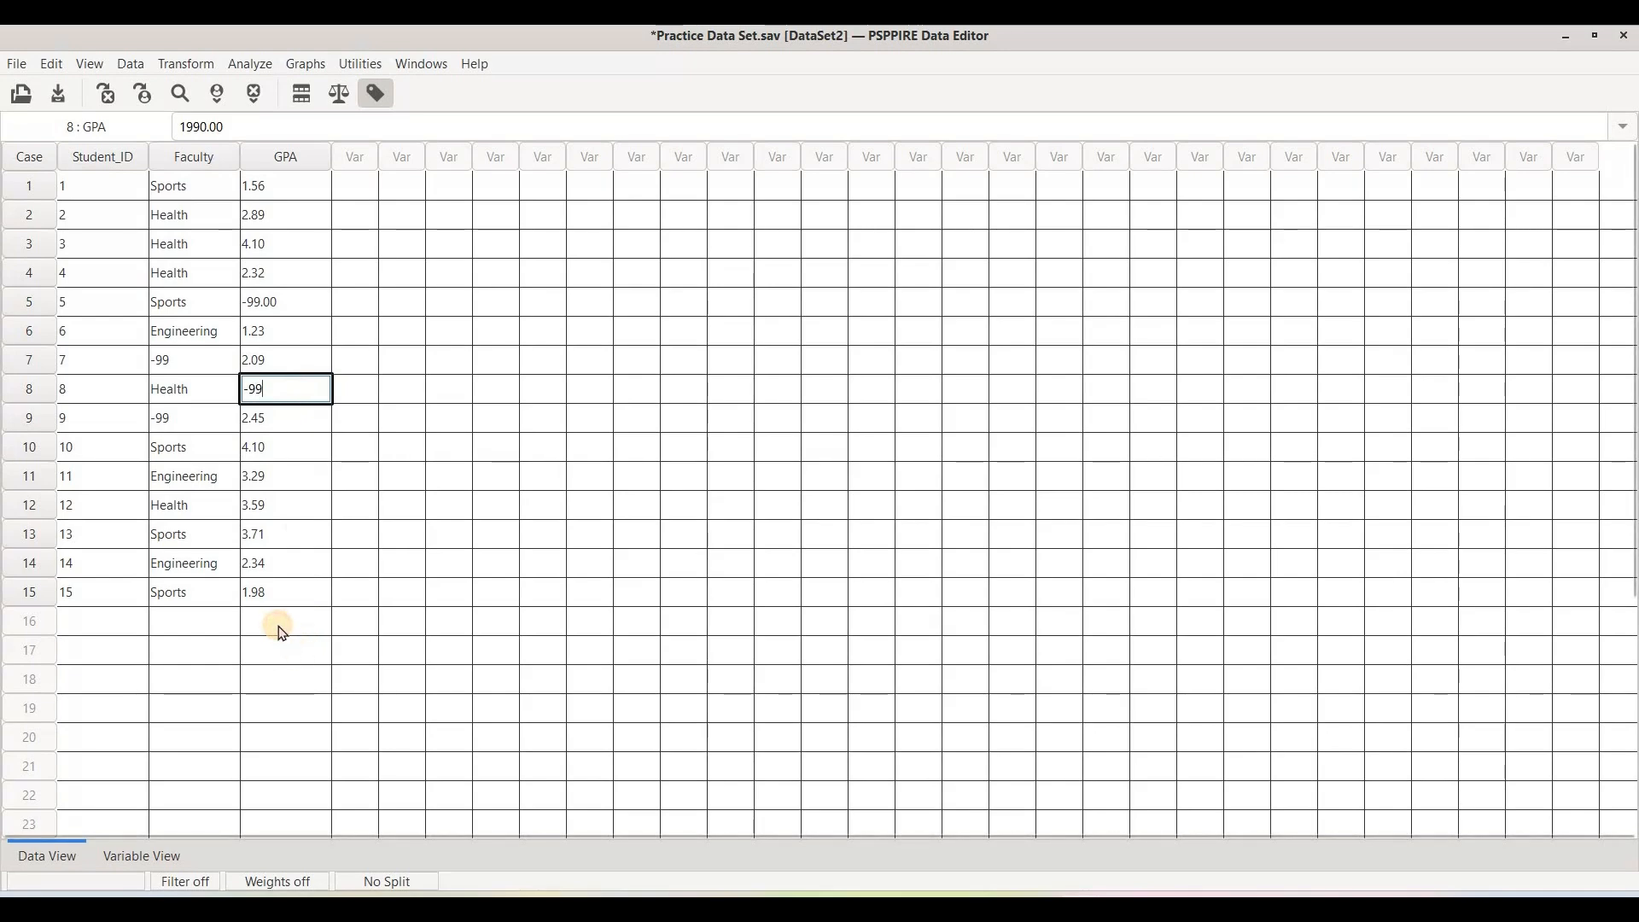
pyautogui.click(266, 595)
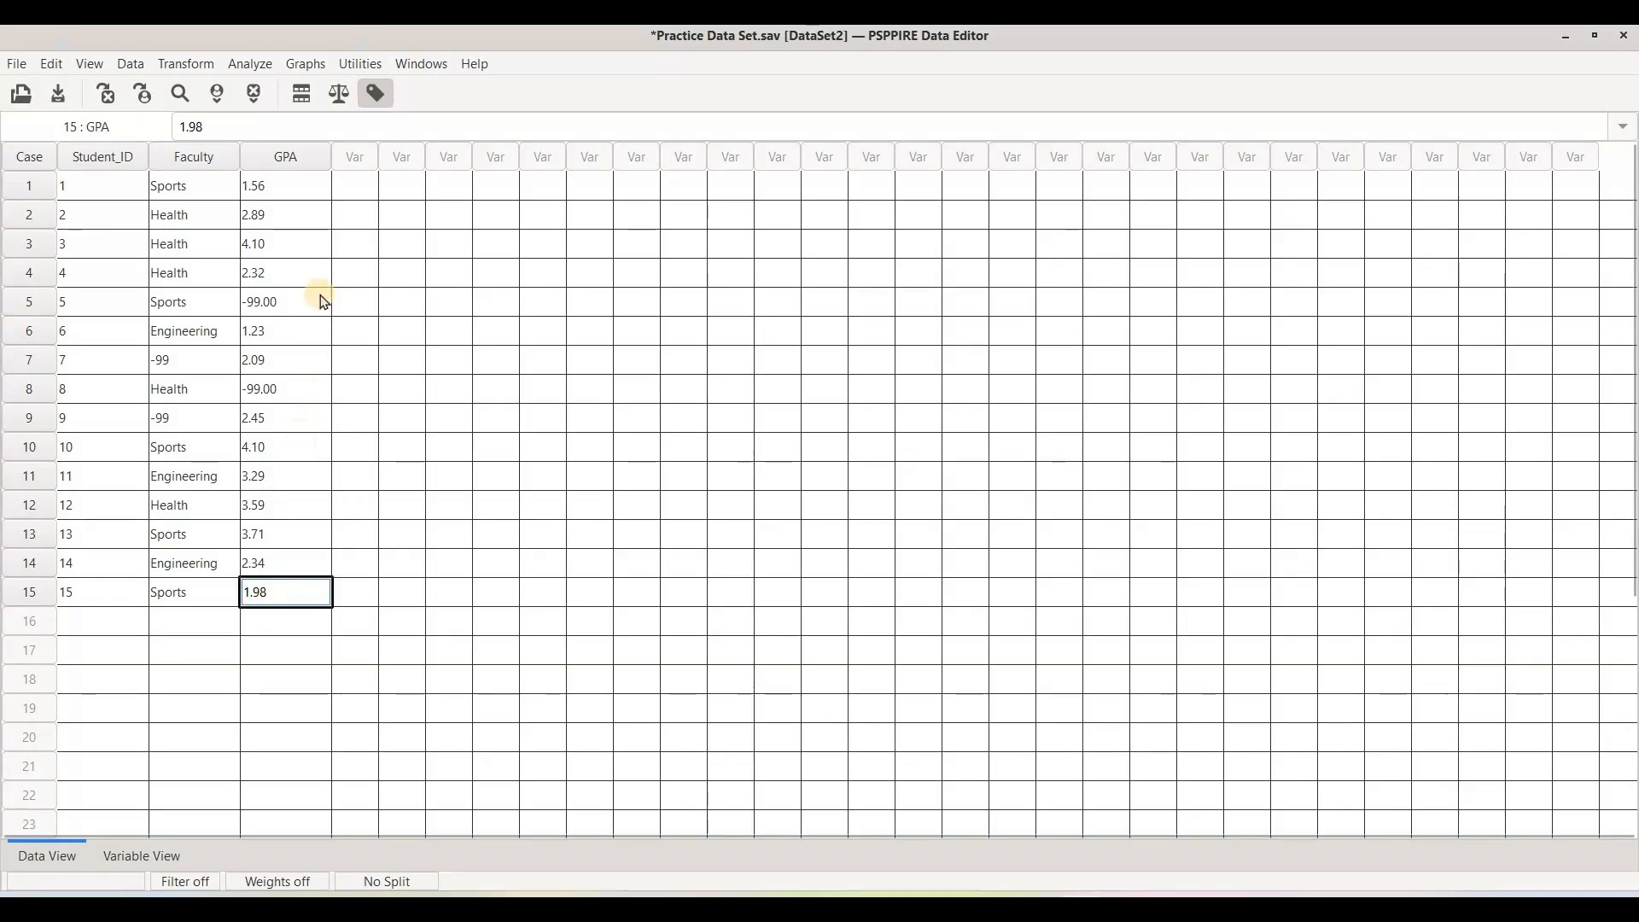
# Rerun the Frequencies analysis of GPA with the mean and review the new output.
pyautogui.click(305, 67)
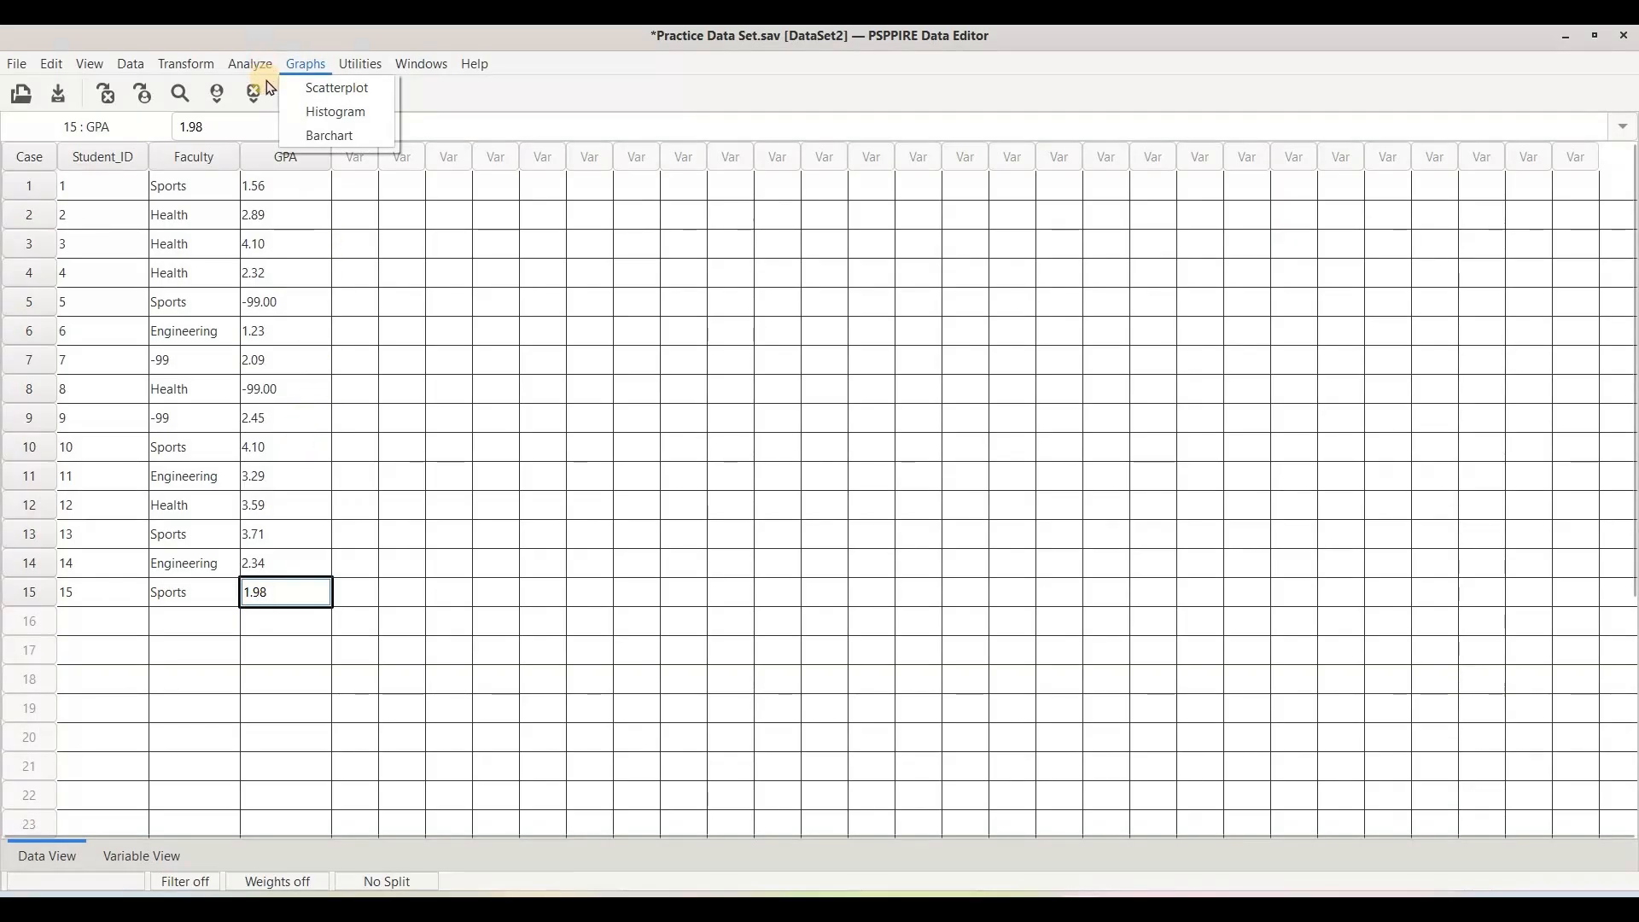
pyautogui.moveTo(263, 69)
pyautogui.moveTo(358, 89)
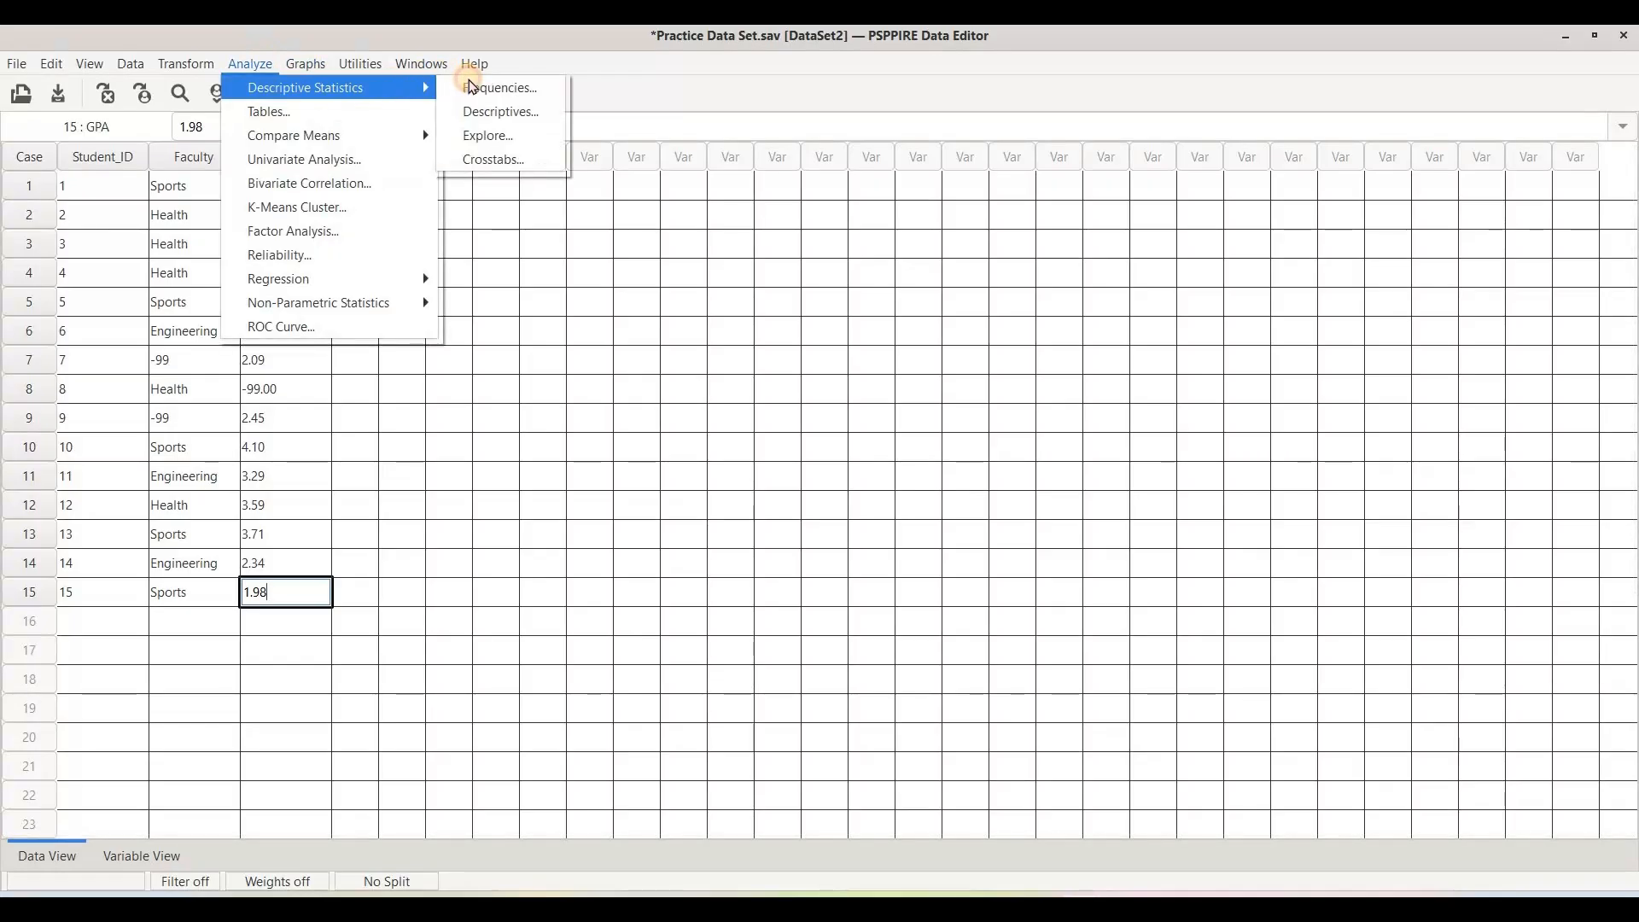
pyautogui.click(472, 85)
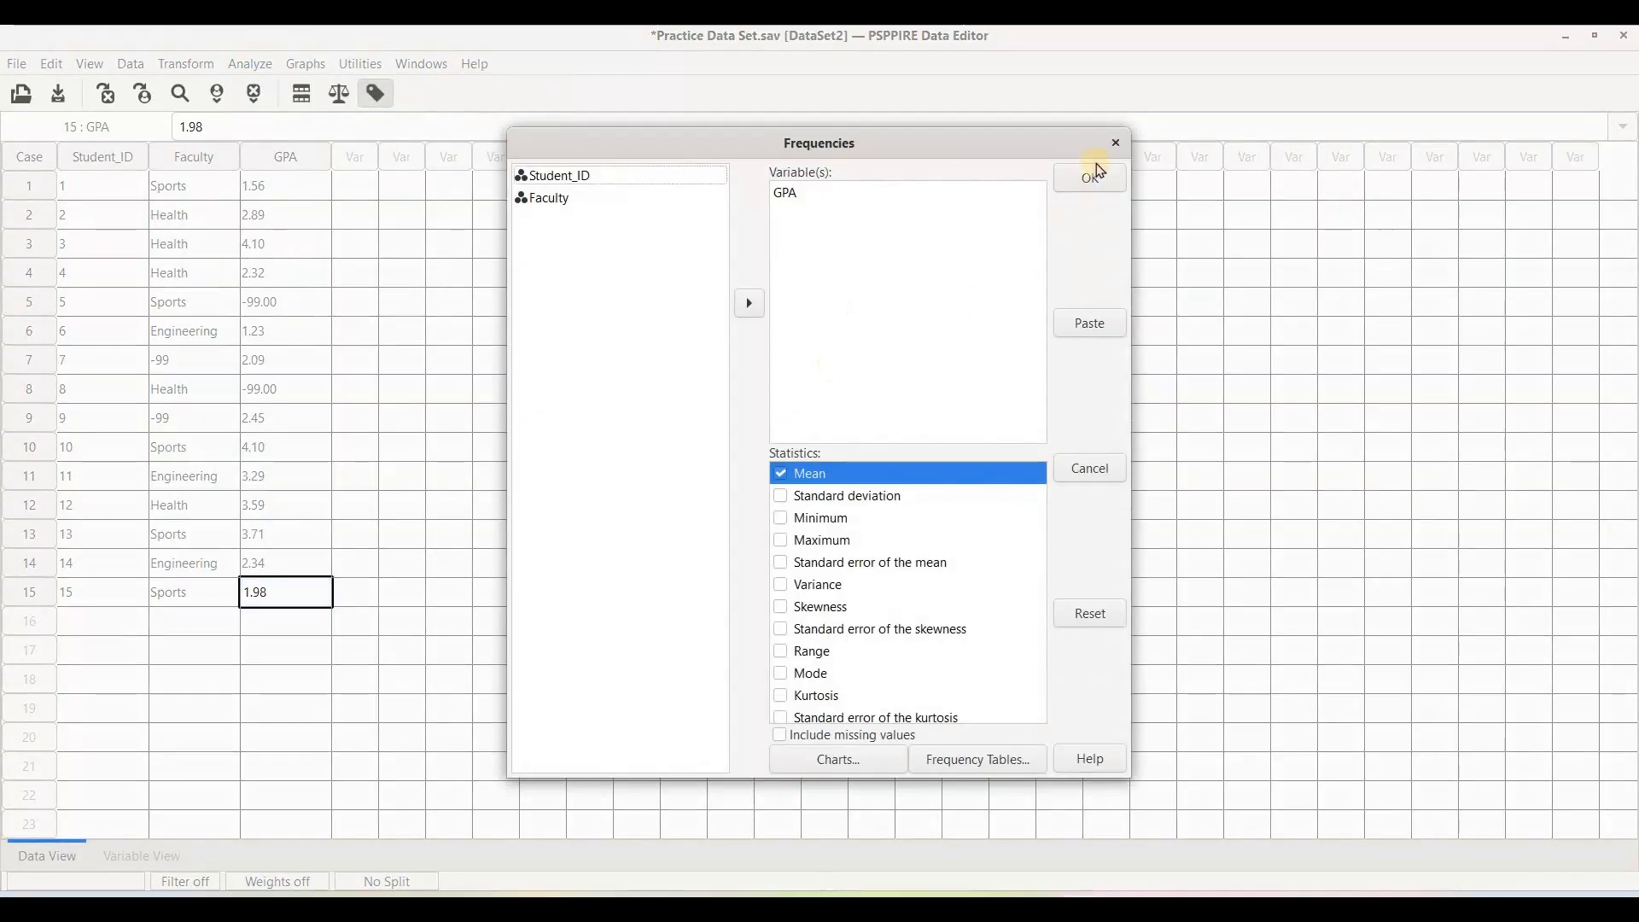
pyautogui.click(1100, 182)
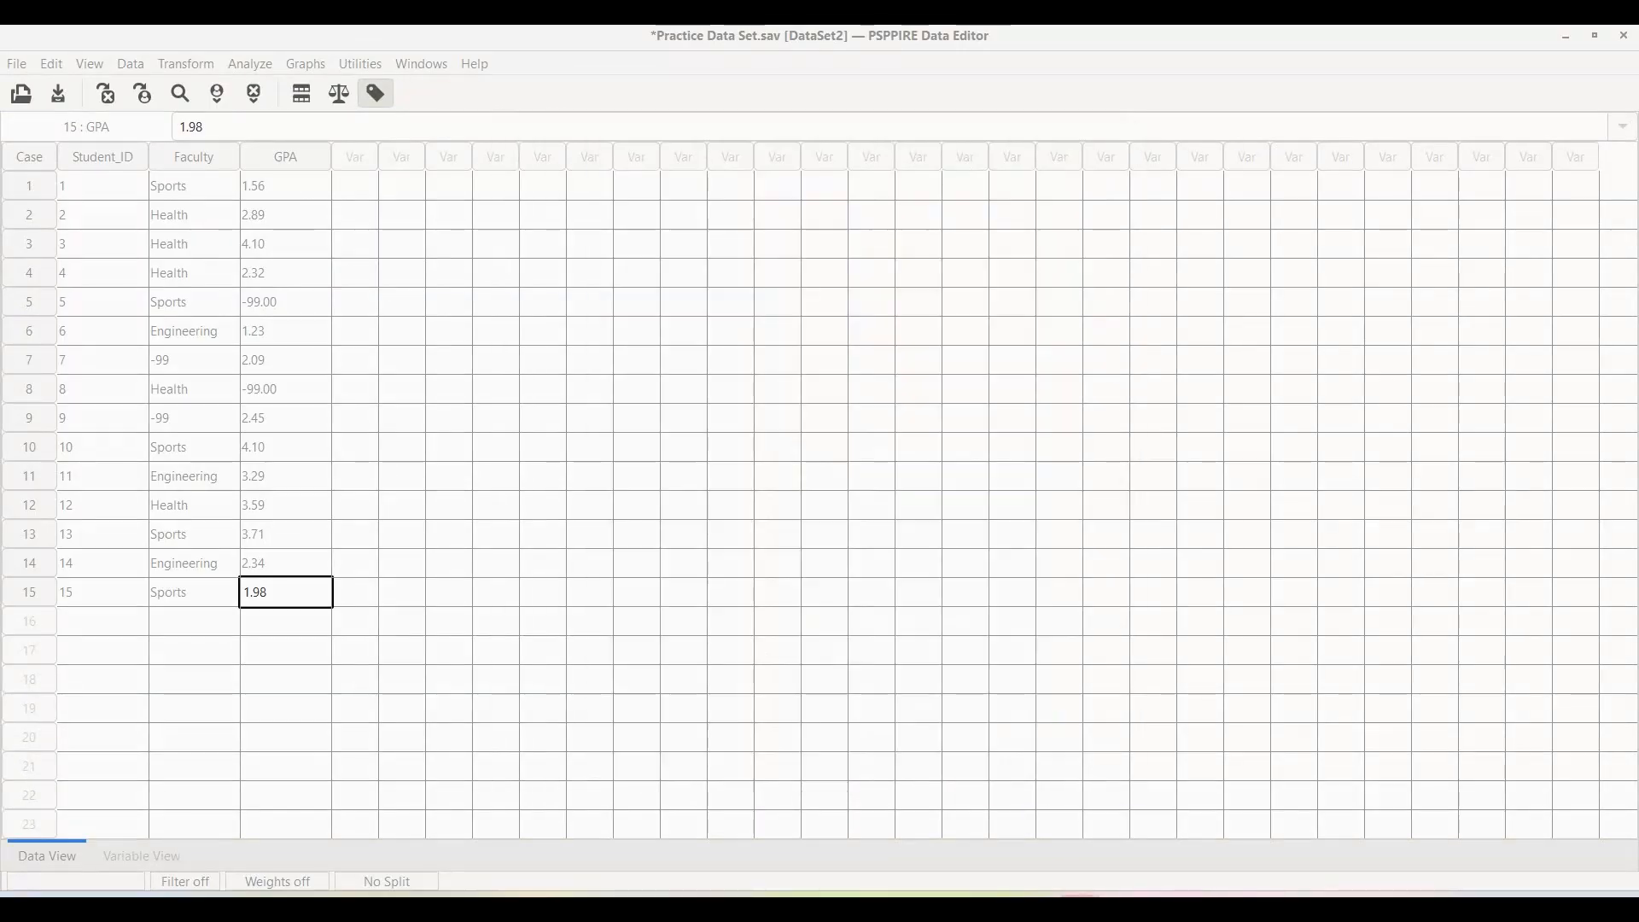
pyautogui.click(1266, 817)
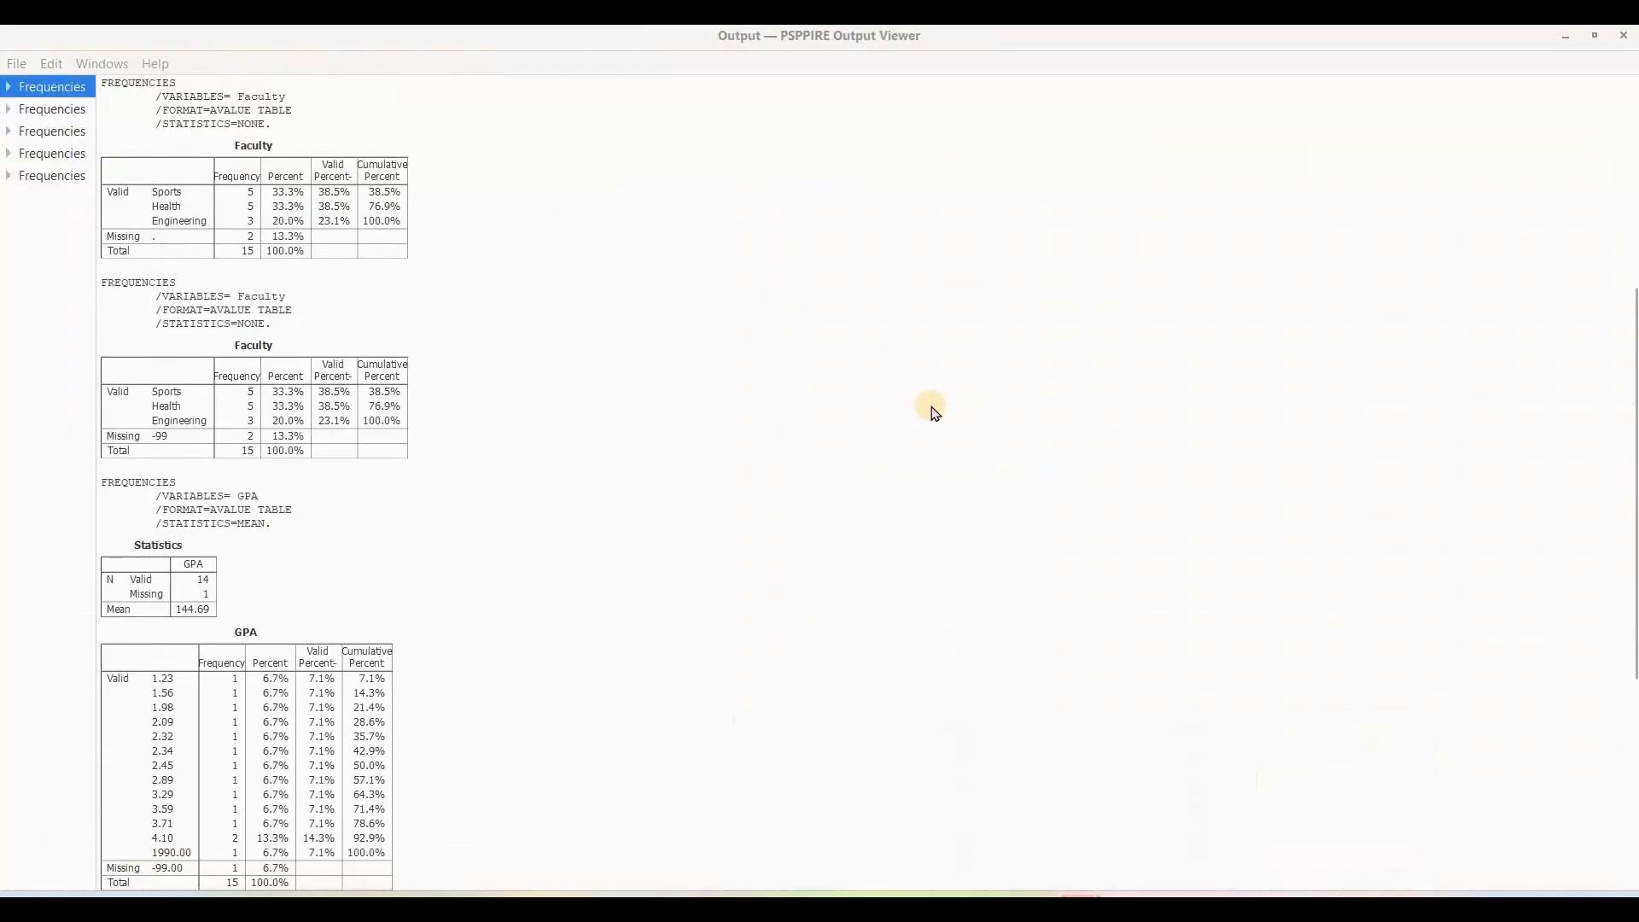
pyautogui.scroll(-5, 931, 408)
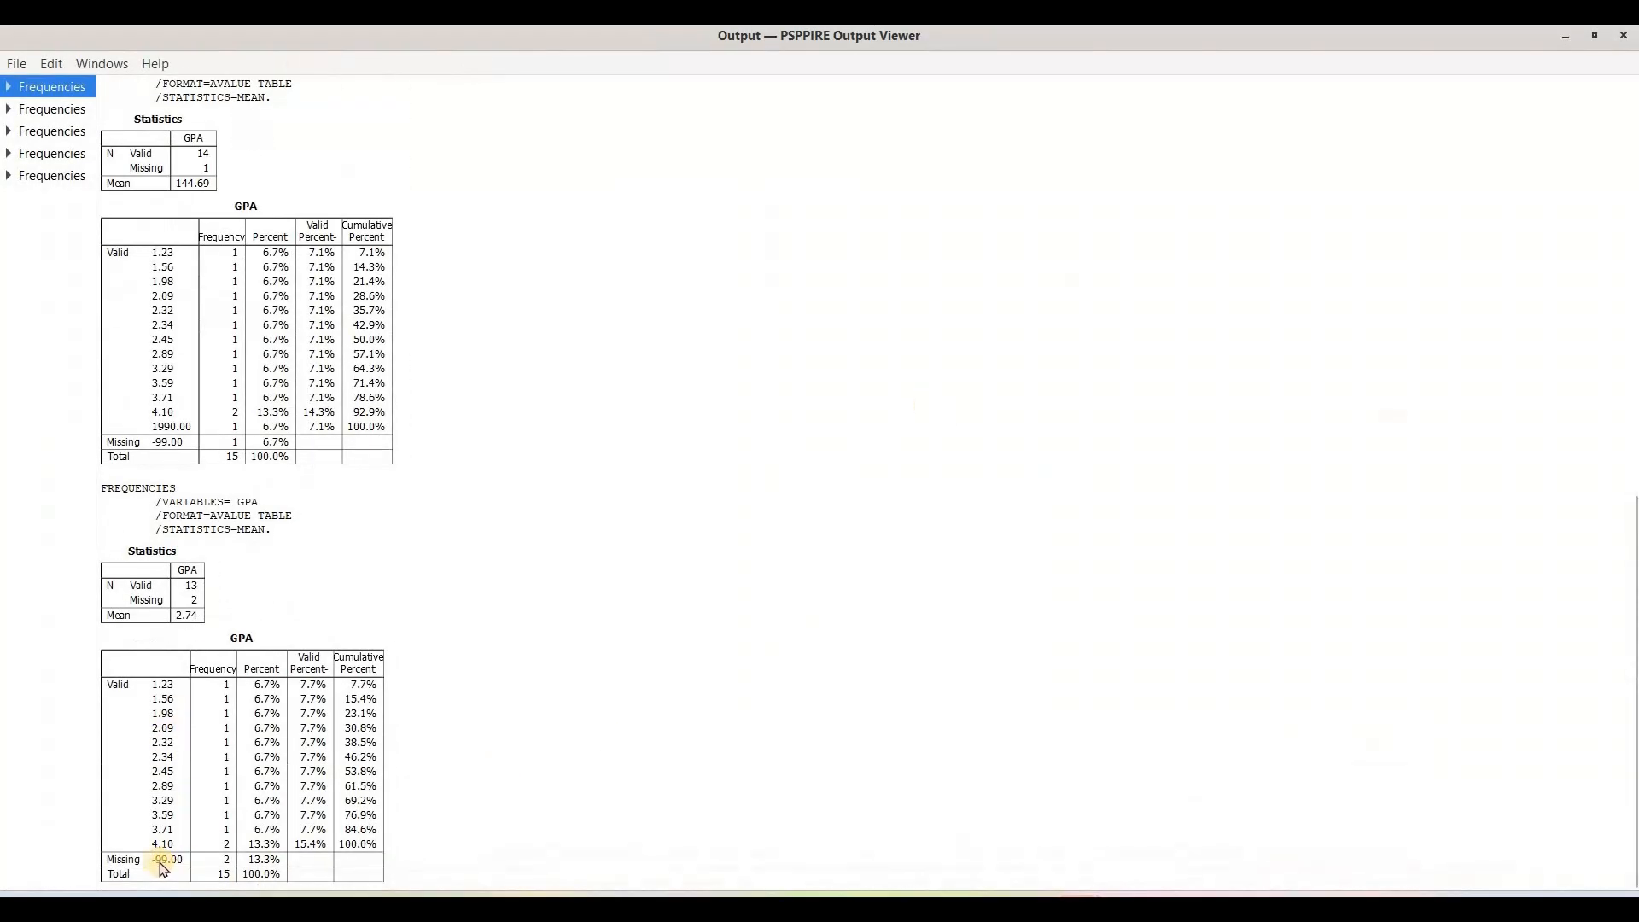